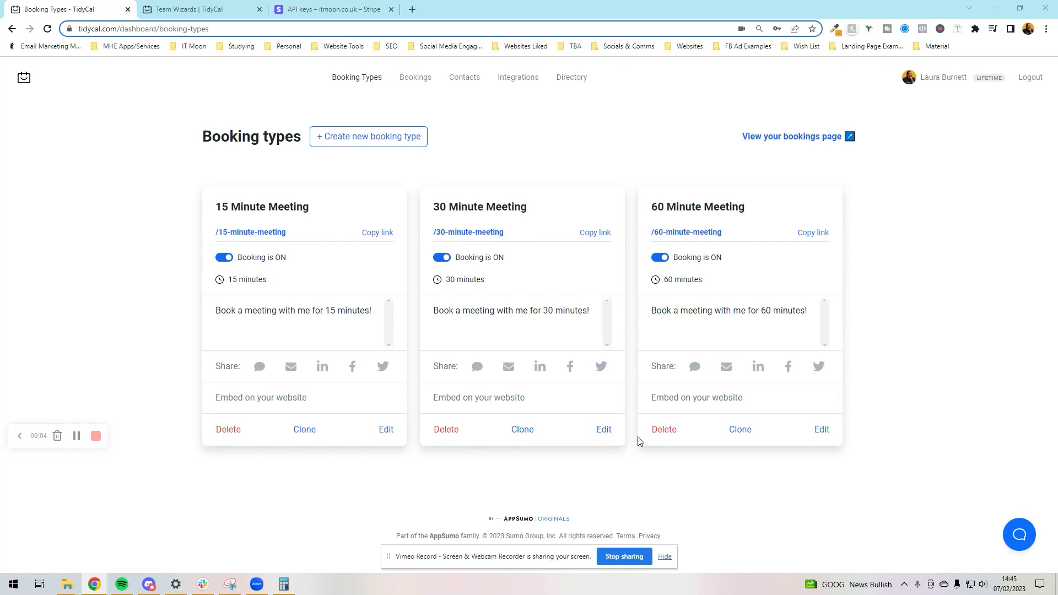
# Delete the 60 Minute Meeting booking type.
pyautogui.click(665, 558)
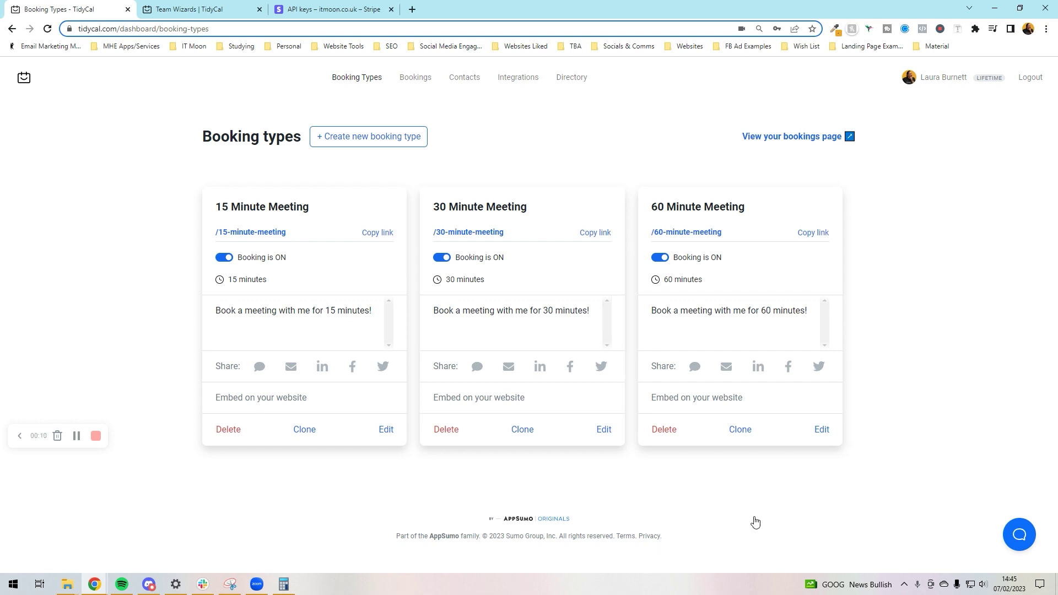
pyautogui.click(664, 431)
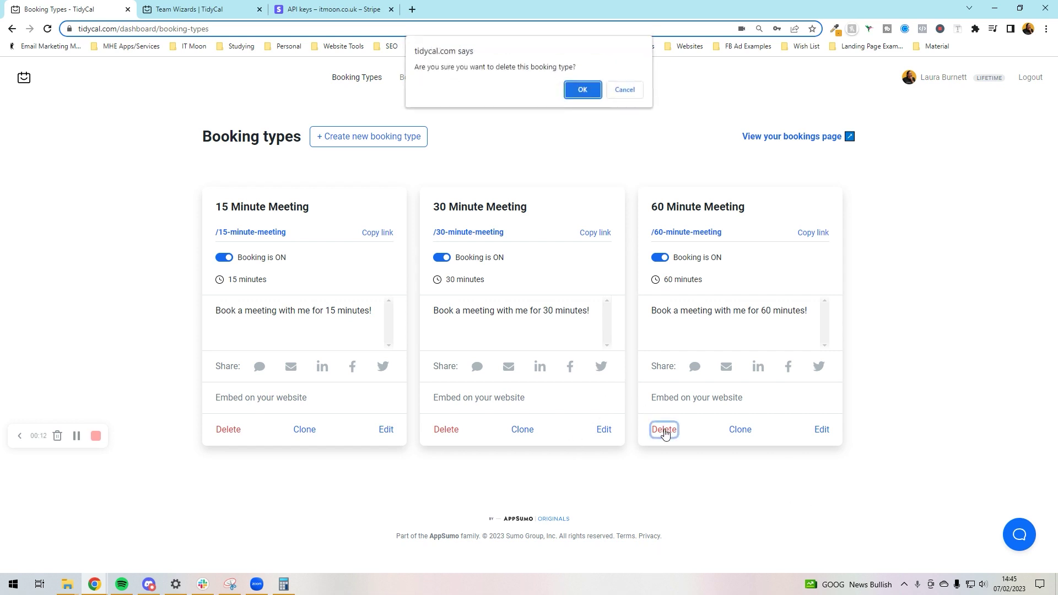
pyautogui.click(566, 95)
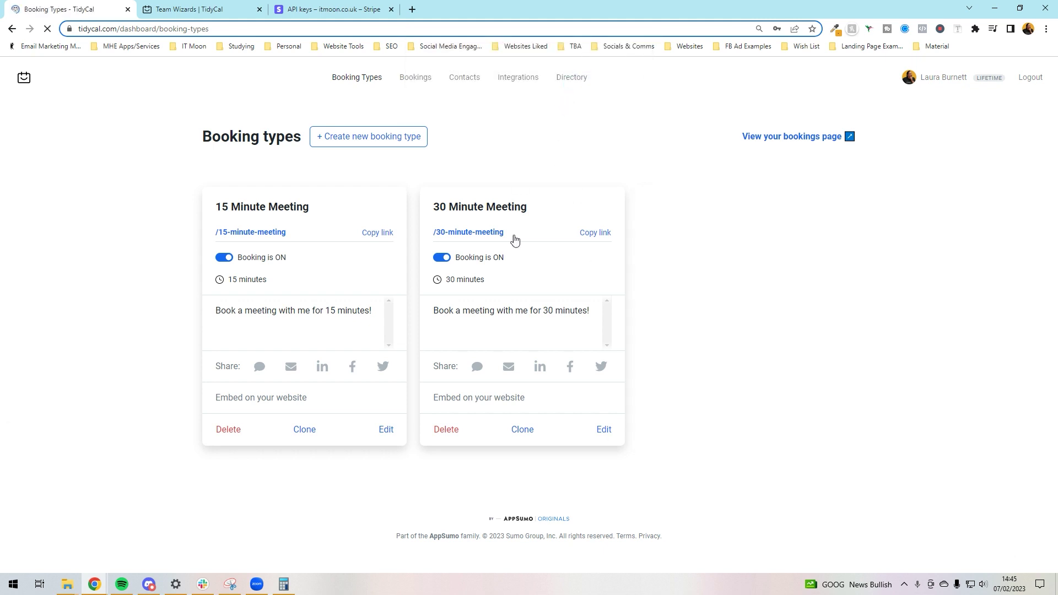
# Delete the 30 Minute Meeting booking type as well.
pyautogui.click(451, 433)
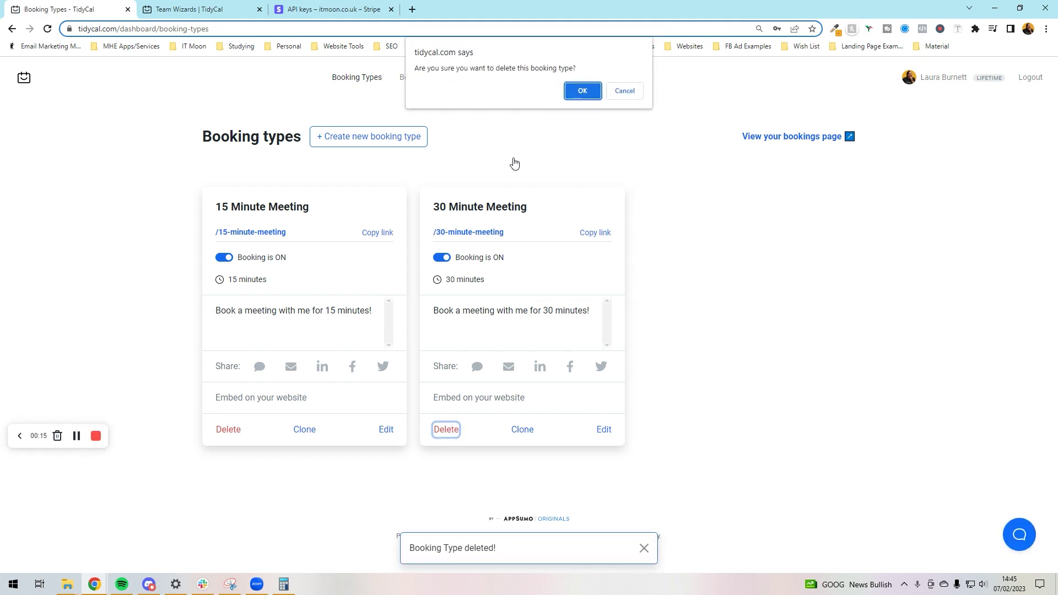
pyautogui.click(581, 91)
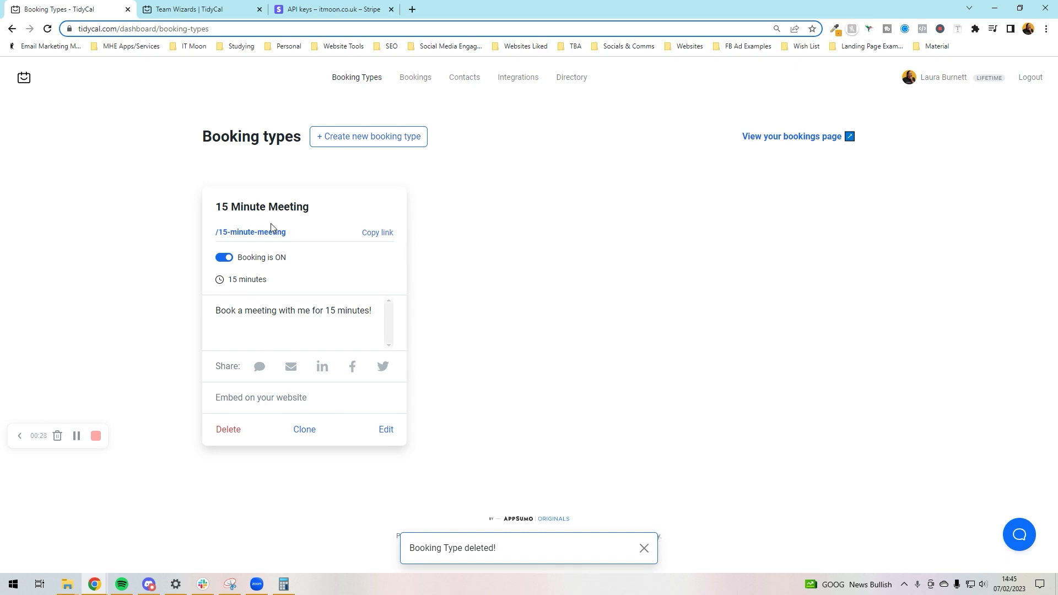
pyautogui.click(385, 138)
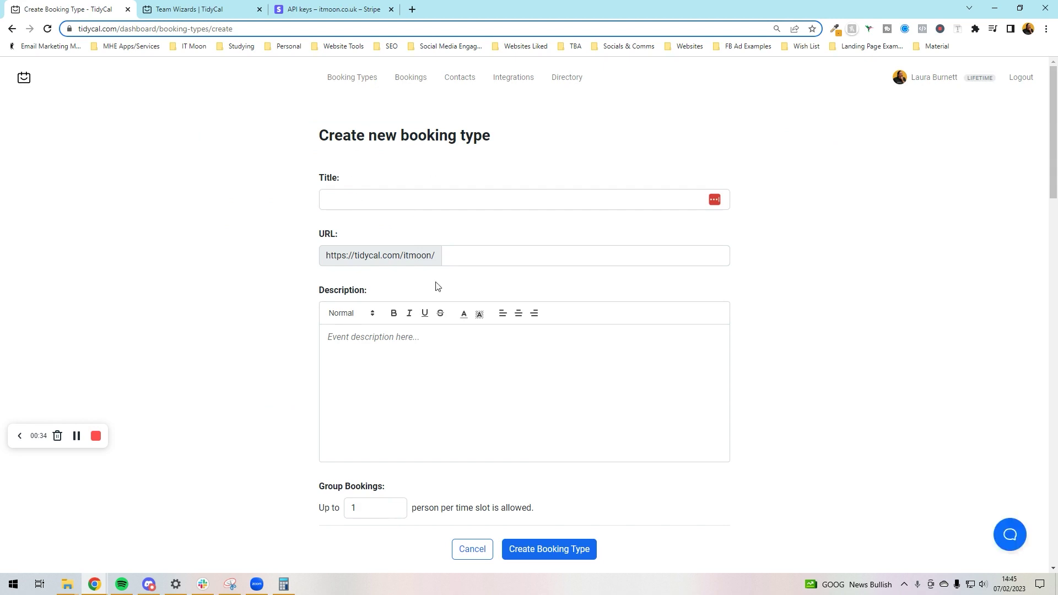
# Retitle the 15 Minute Meeting booking type 'Power Hour' so its URL becomes power-hour.
pyautogui.scroll(-8, 435, 286)
pyautogui.scroll(8, 449, 397)
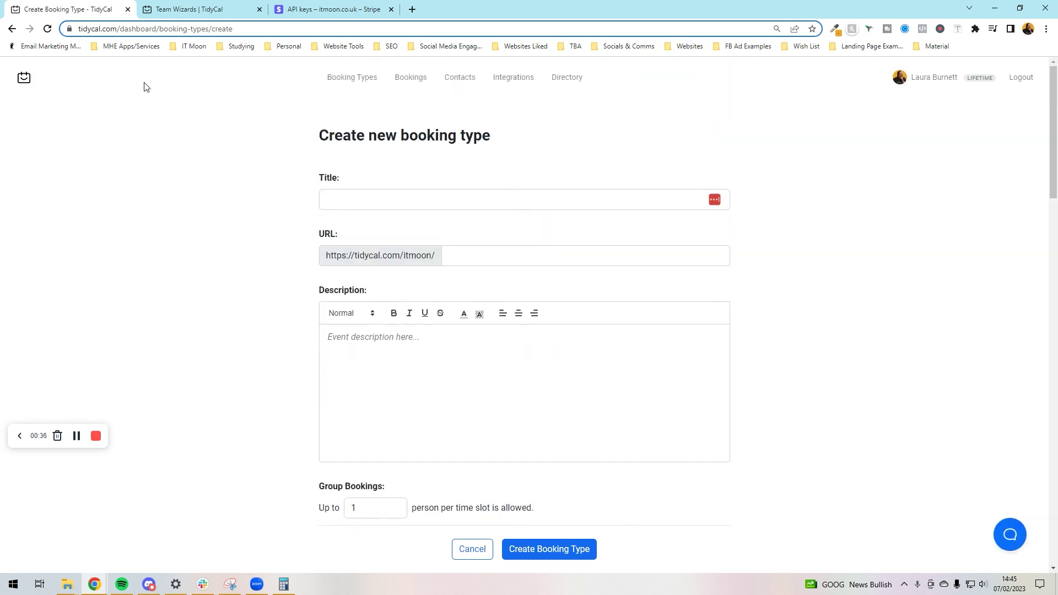
pyautogui.click(12, 29)
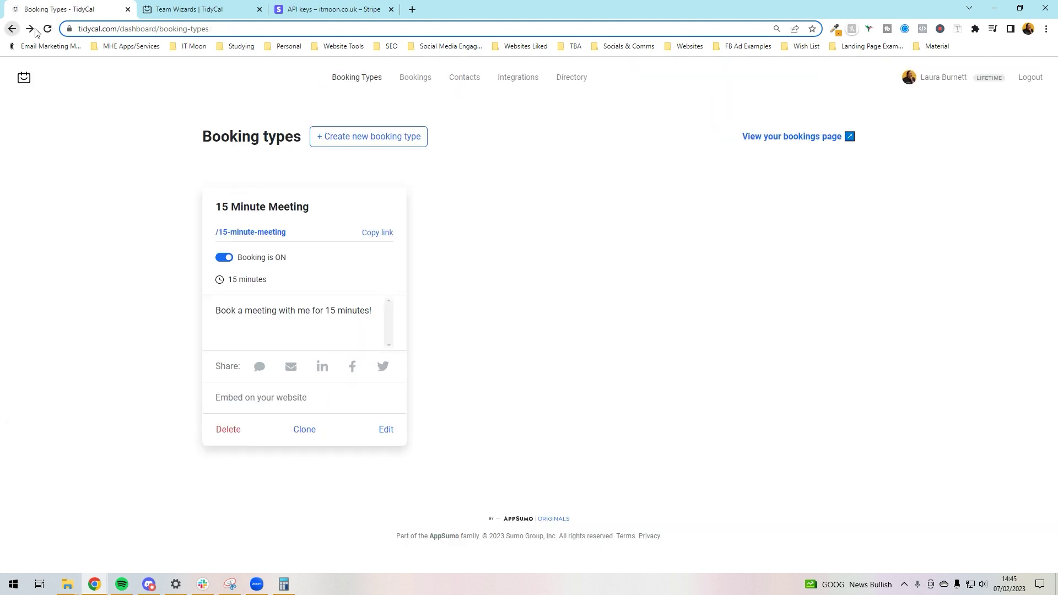
pyautogui.click(383, 430)
pyautogui.scroll(-10, 366, 182)
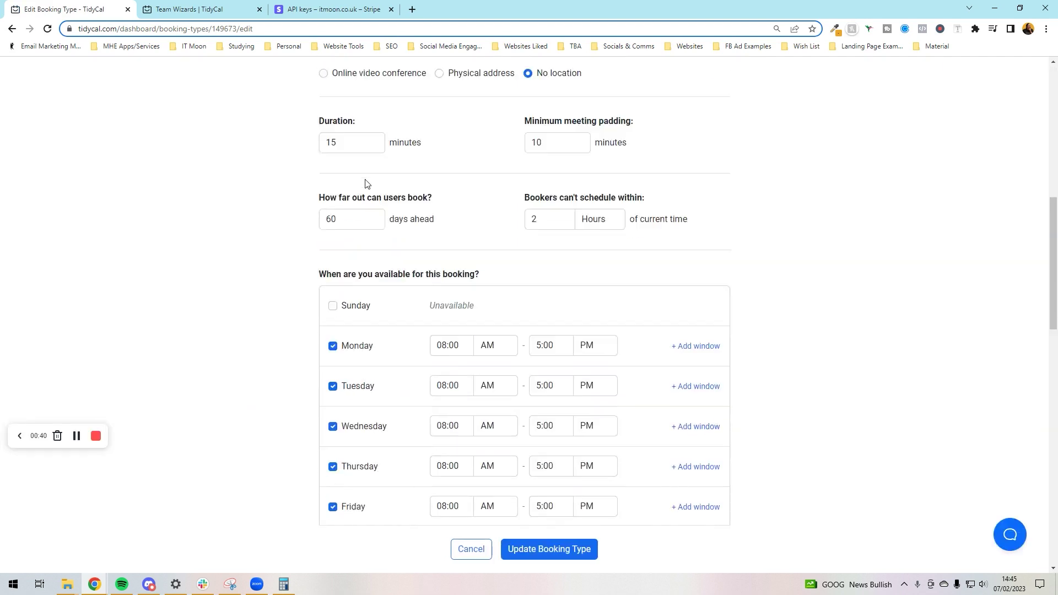
pyautogui.scroll(10, 366, 177)
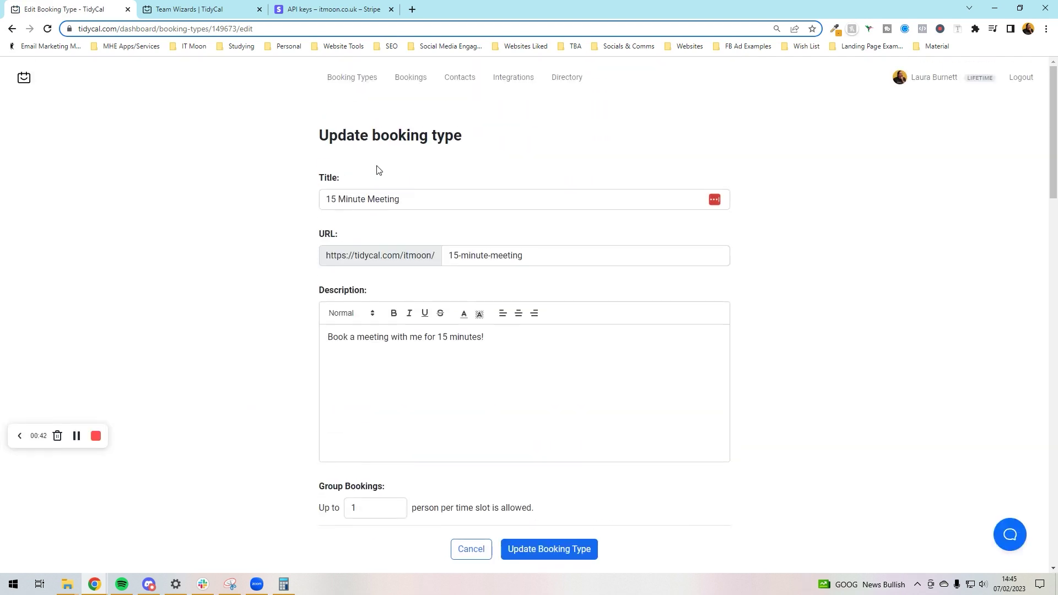
pyautogui.moveTo(456, 203); pyautogui.dragTo(252, 190)
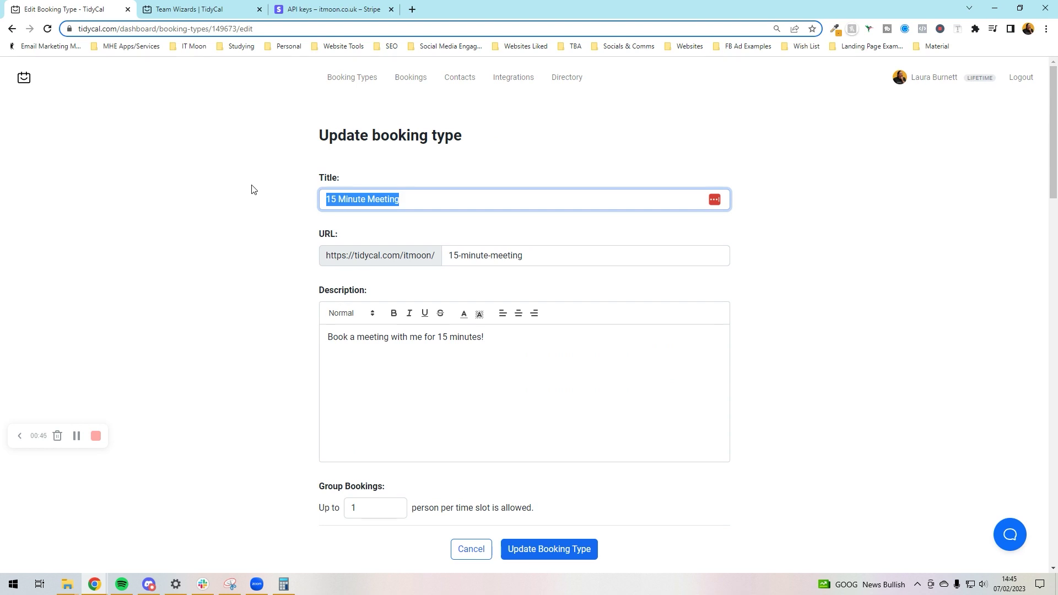
pyautogui.write('Power Hour')
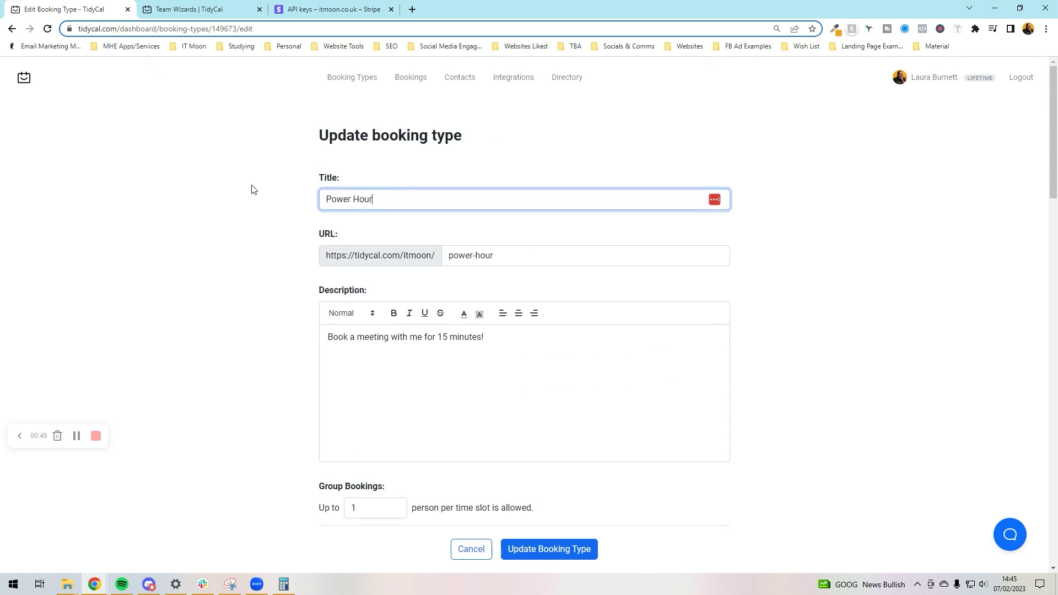
pyautogui.press('Tab')
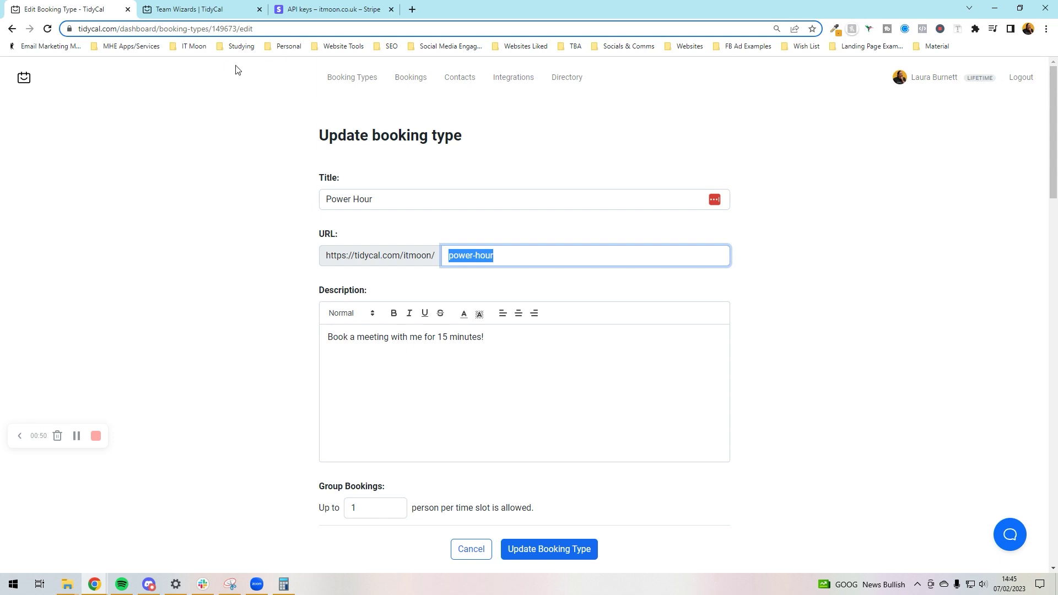
pyautogui.click(243, 308)
pyautogui.click(391, 382)
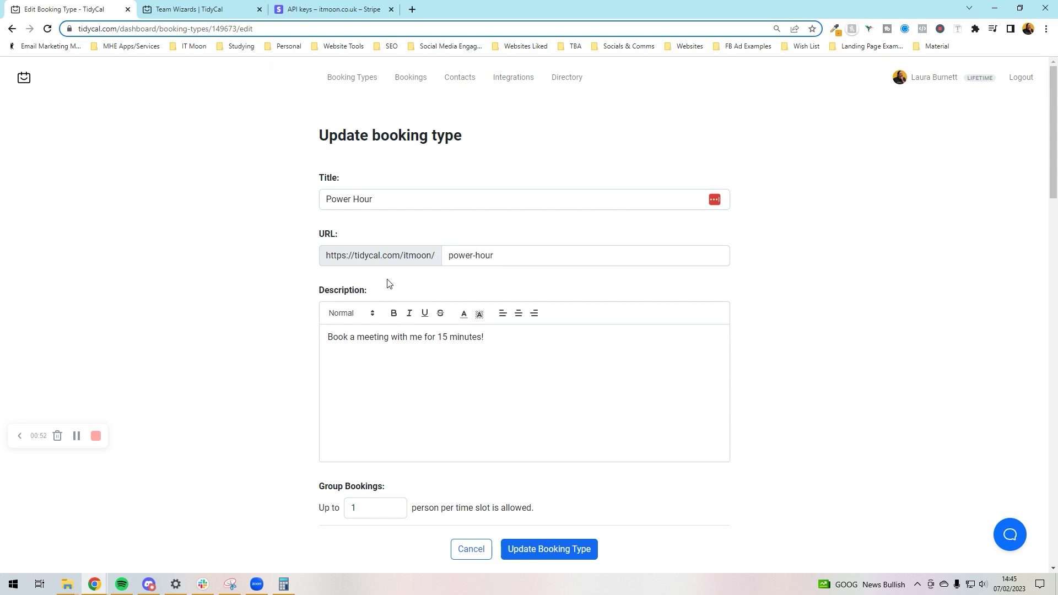
pyautogui.click(413, 9)
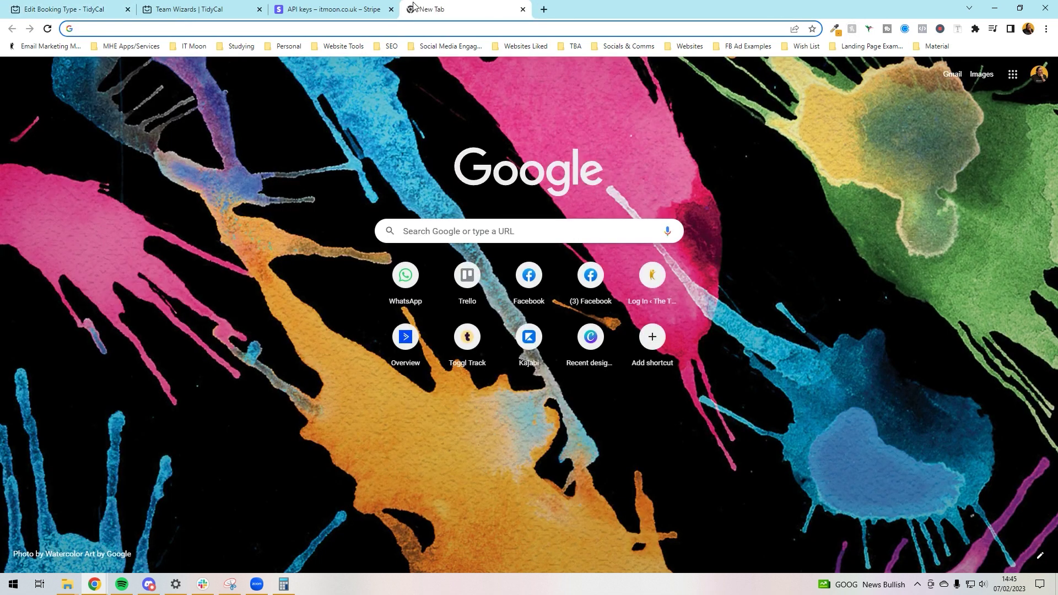
# Copy the description from the Power Hour with Laura page at calendly.com/itmoon, then return to TidyCal.
pyautogui.write('calendly.com/itmoon')
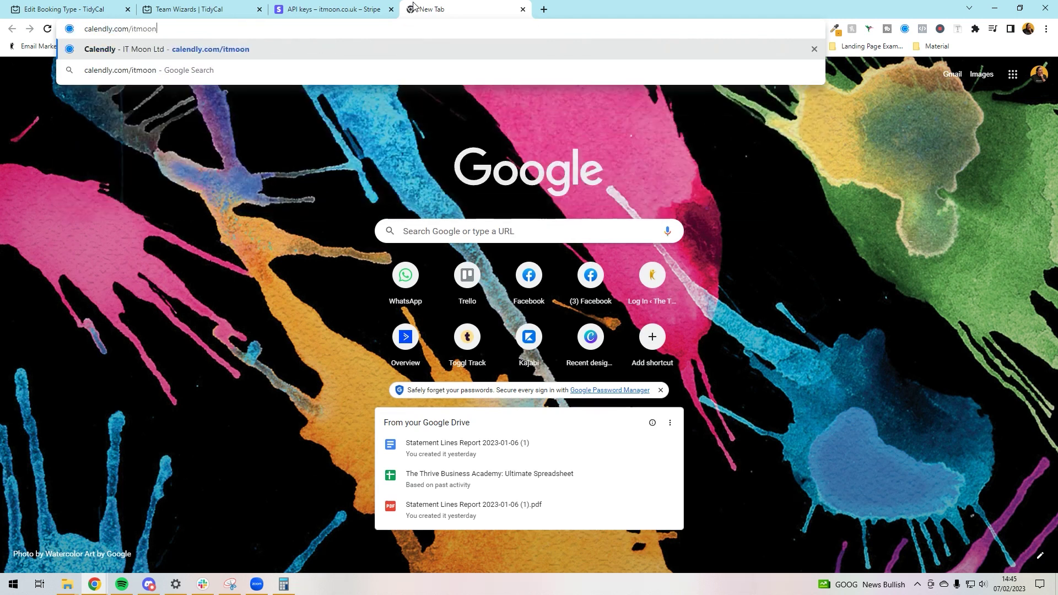
pyautogui.press('Return')
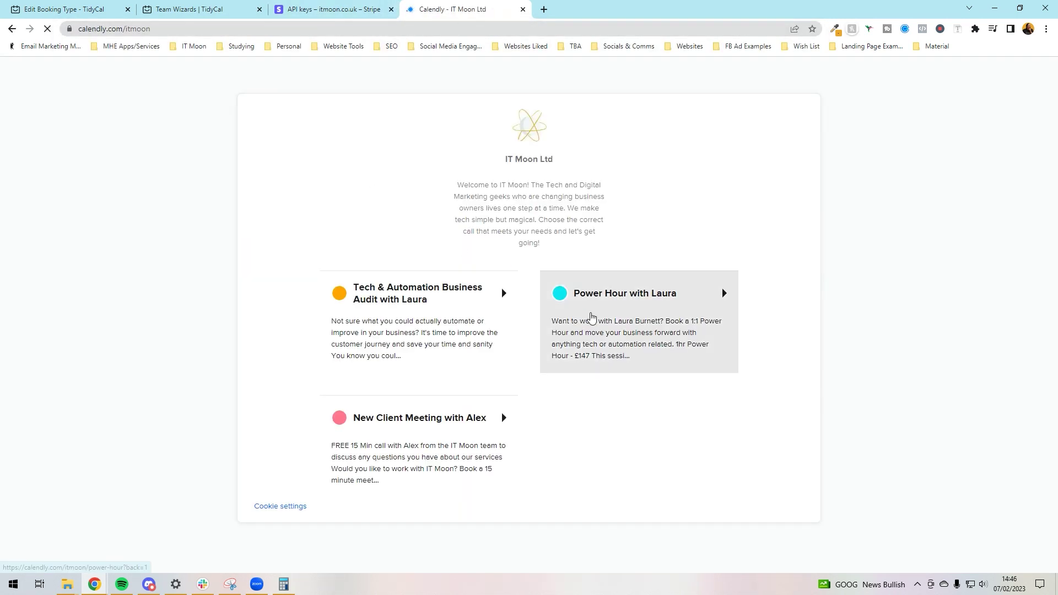
pyautogui.click(589, 315)
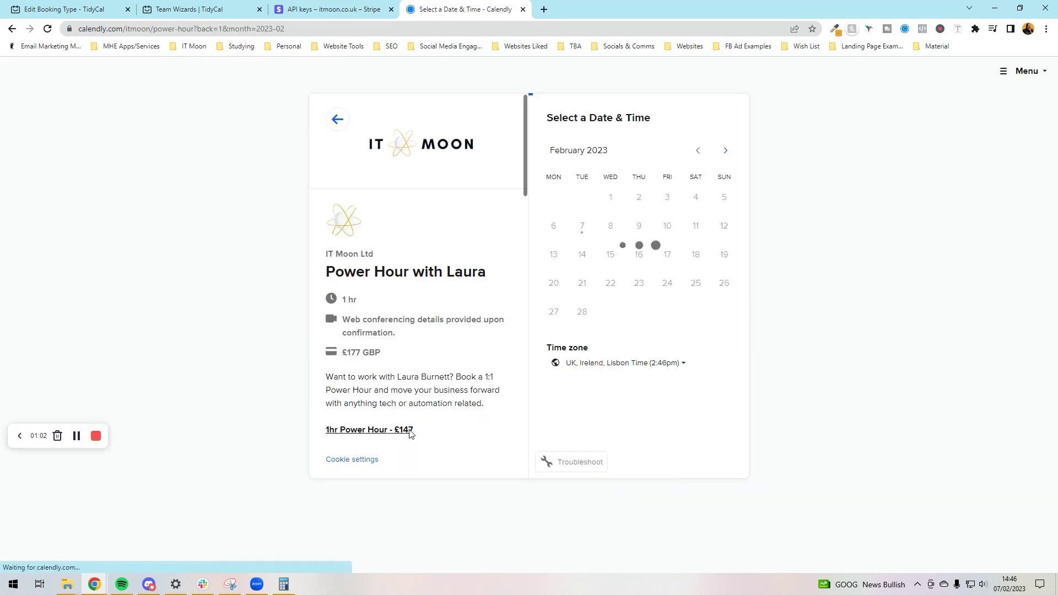
pyautogui.scroll(-3, 421, 413)
pyautogui.scroll(3, 411, 371)
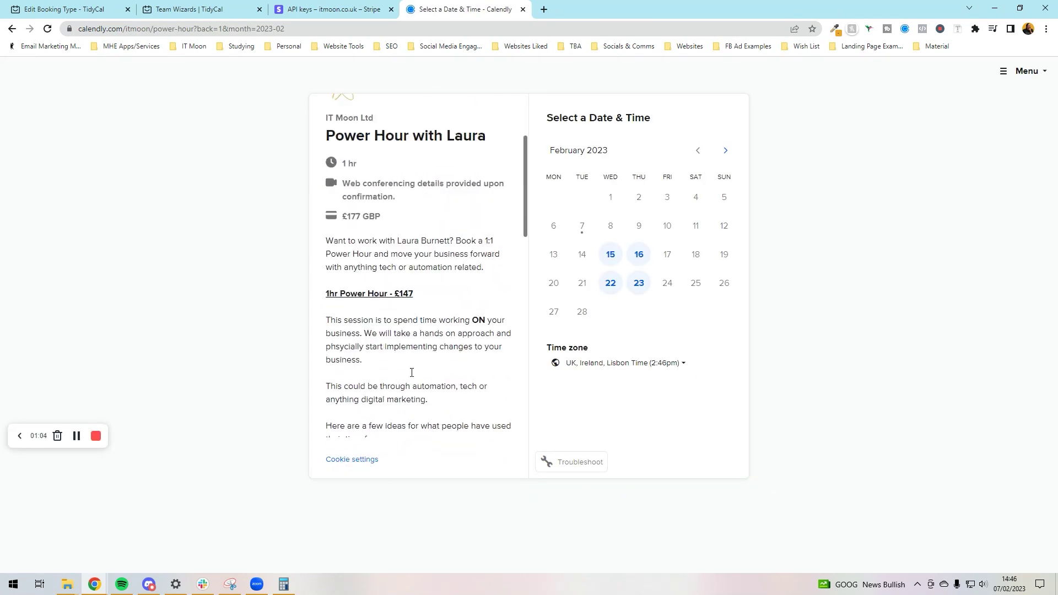
pyautogui.moveTo(327, 378); pyautogui.dragTo(466, 432)
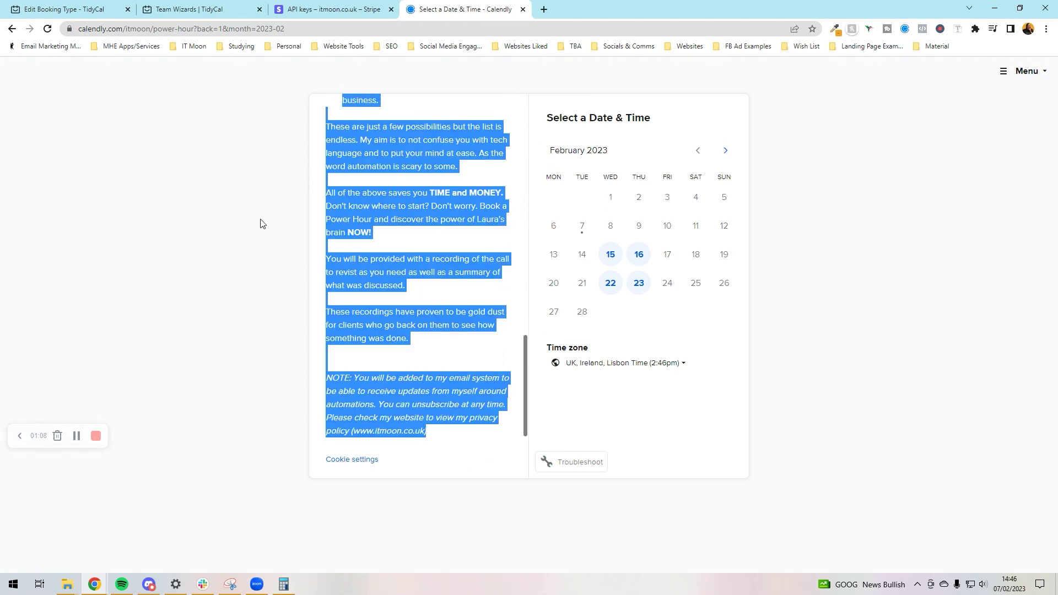
pyautogui.click(194, 7)
pyautogui.hotkey('ctrl', 'shift', 'Tab')
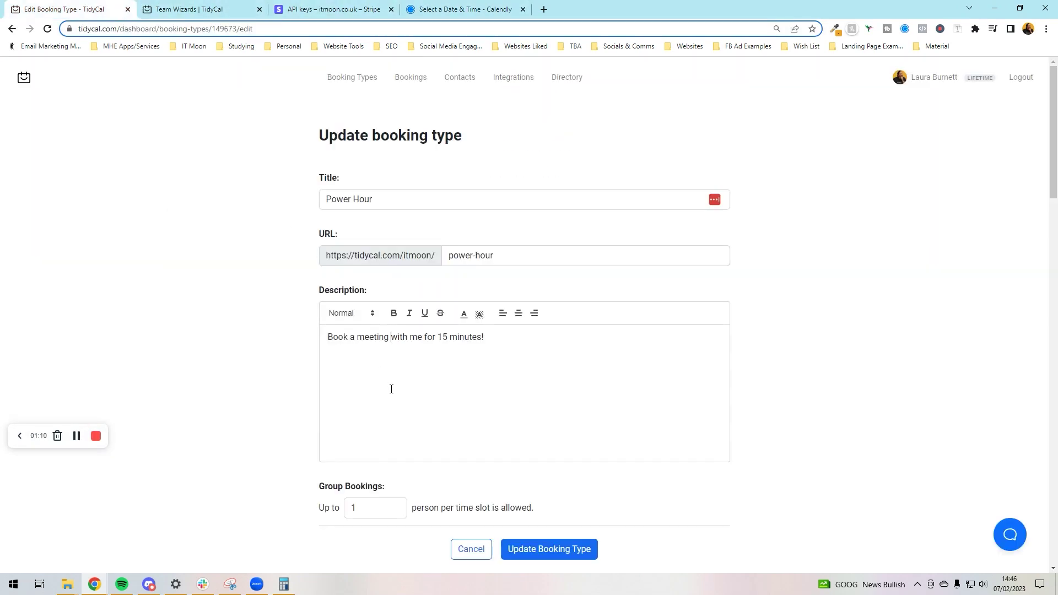
# Replace the 15-minute description sentence with the pasted Calendly Power Hour text.
pyautogui.tripleClick(391, 389)
pyautogui.hotkey('ctrl', 'v')
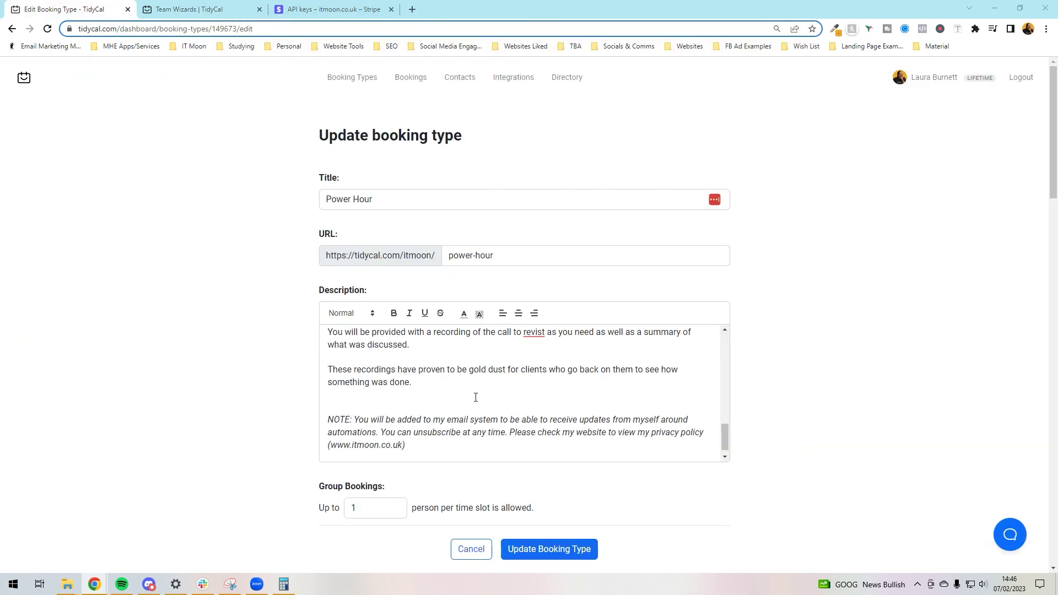
pyautogui.scroll(10, 475, 397)
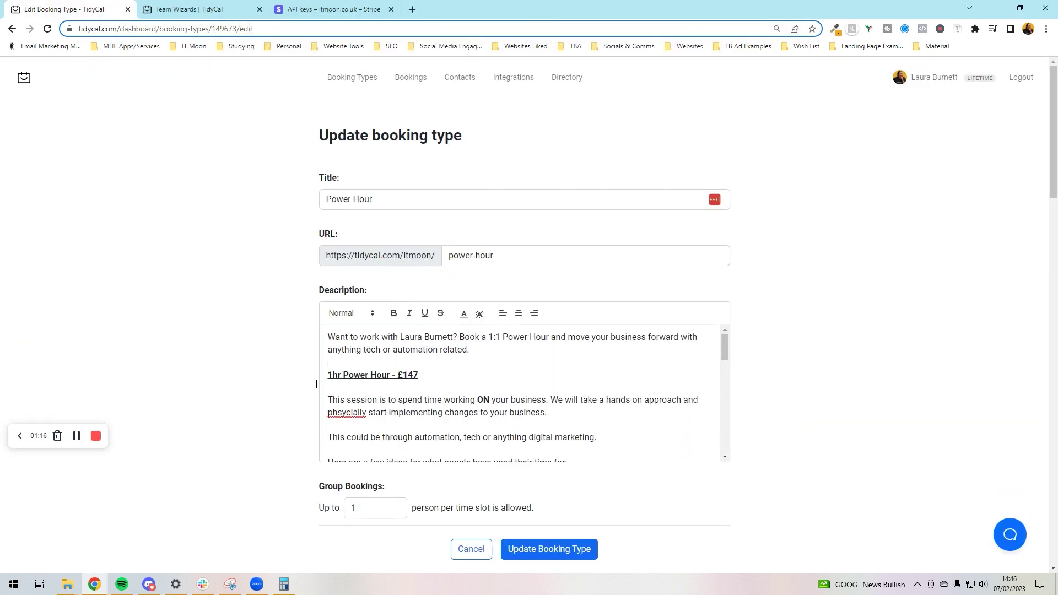
pyautogui.scroll(-2, 279, 366)
pyautogui.scroll(-2, 279, 366)
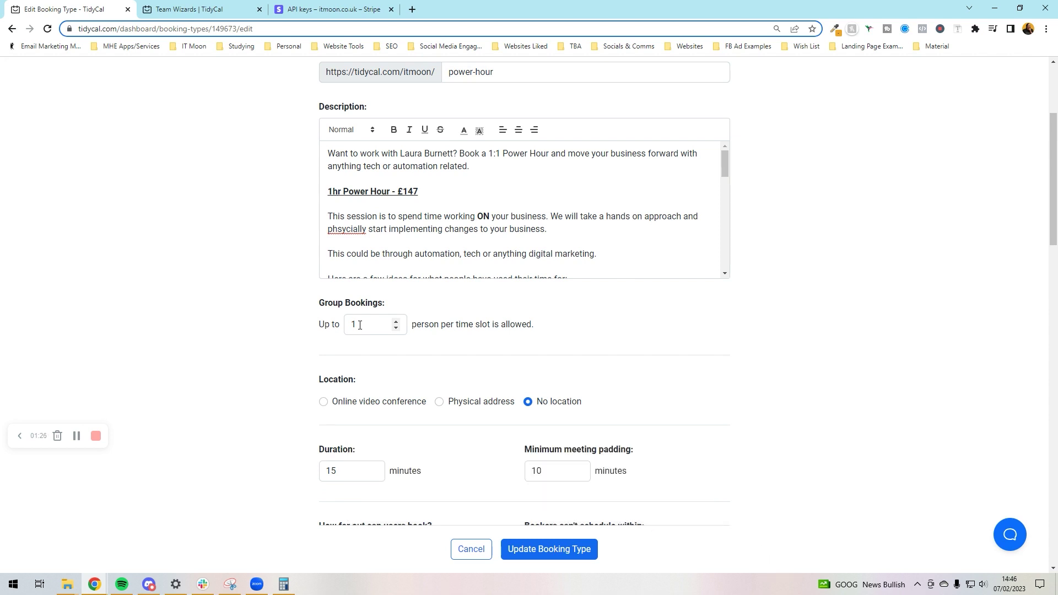
pyautogui.scroll(-2, 359, 325)
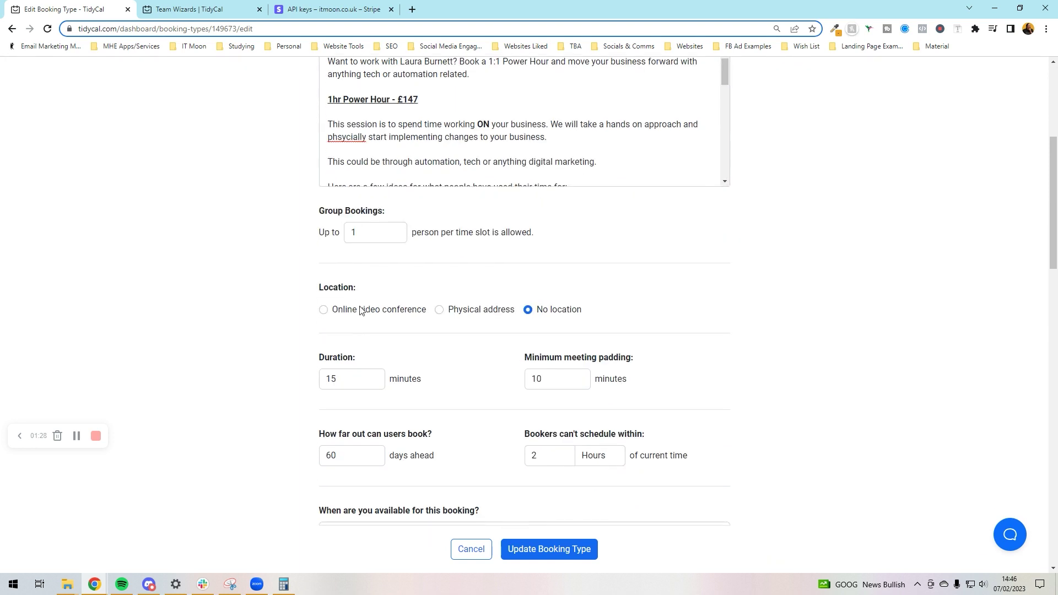
pyautogui.click(324, 310)
# Choose Zoom as the video link source so each booking gets a new Zoom link.
pyautogui.scroll(-2, 325, 315)
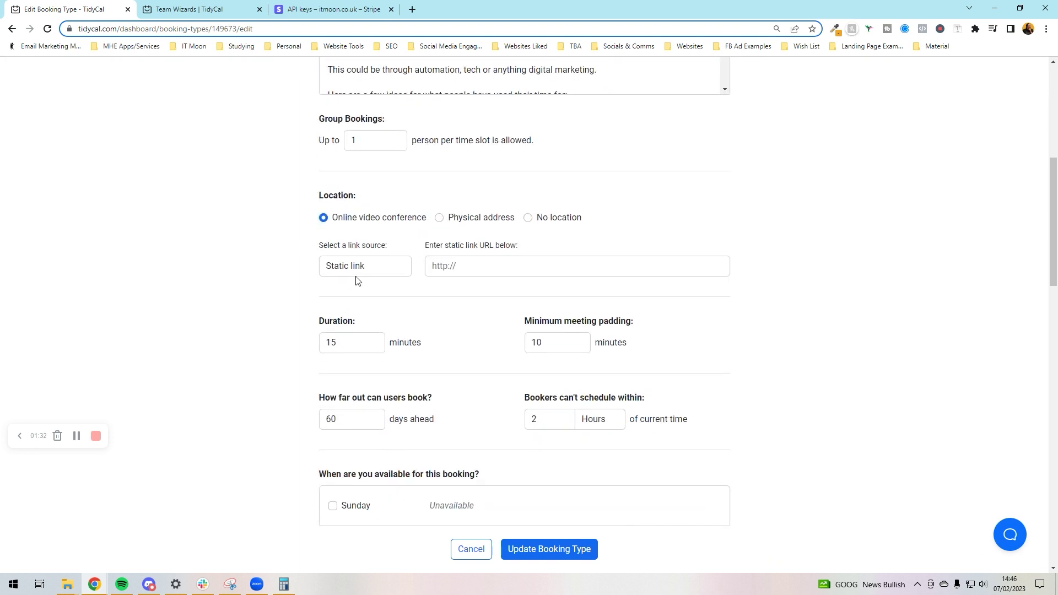
pyautogui.click(358, 269)
pyautogui.click(344, 304)
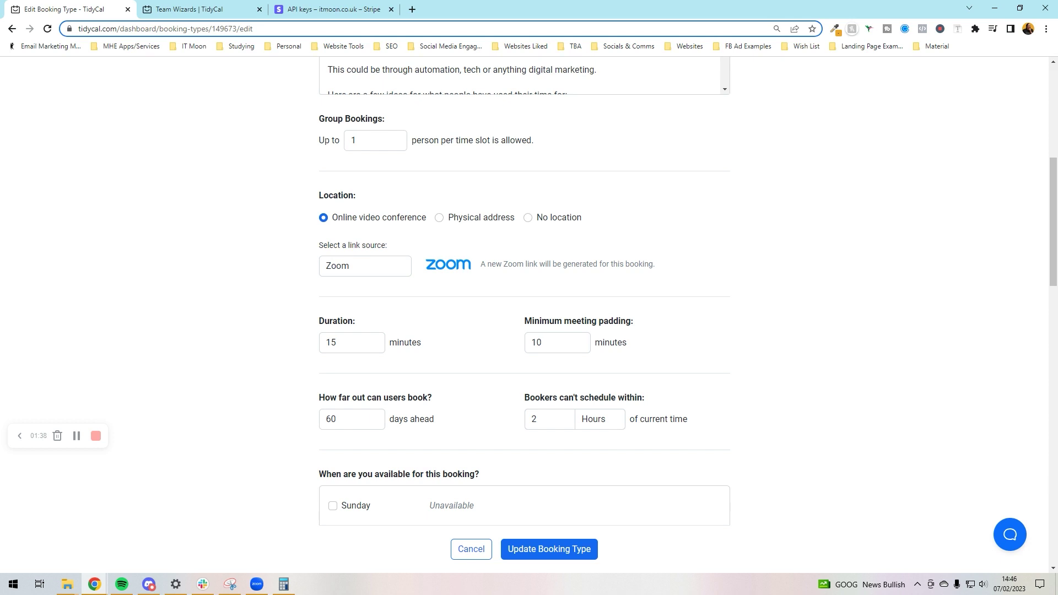
pyautogui.hotkey('alt', 'shift', 'c')
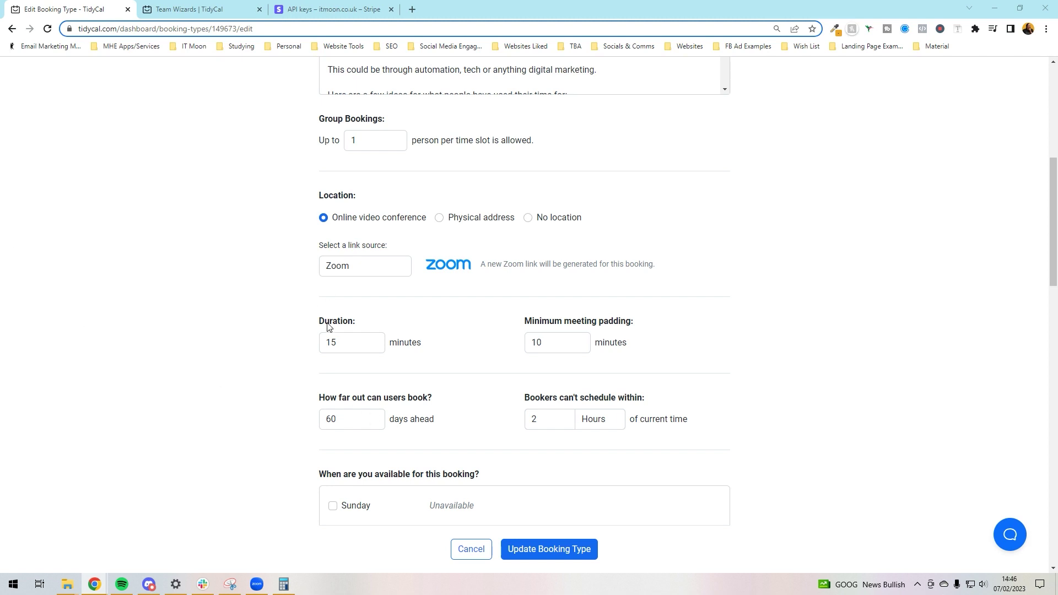
# Change the meeting duration from 15 to 60 minutes.
pyautogui.doubleClick(347, 343)
pyautogui.write('60')
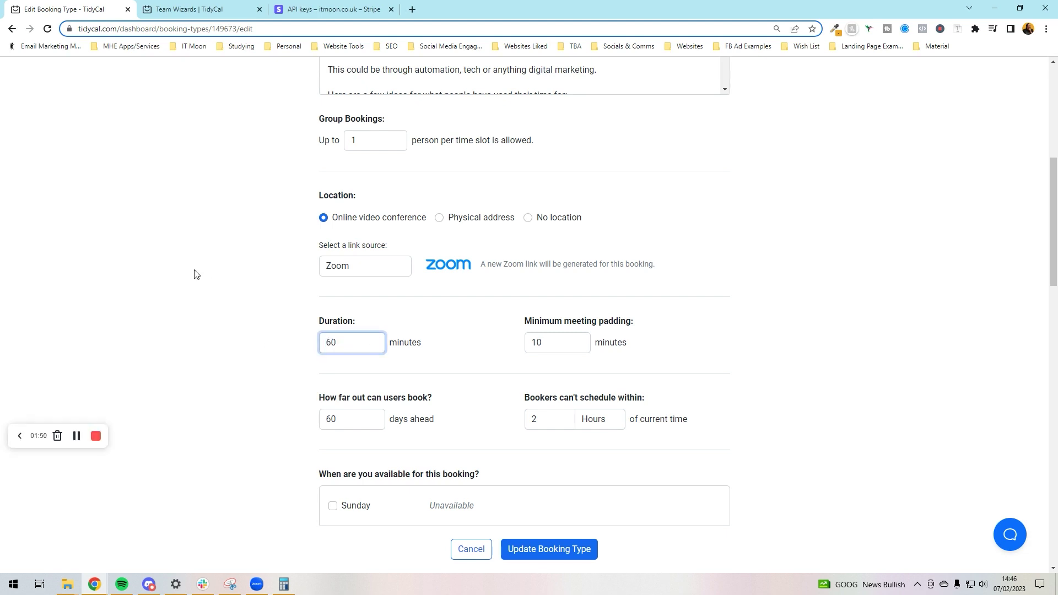
pyautogui.click(194, 270)
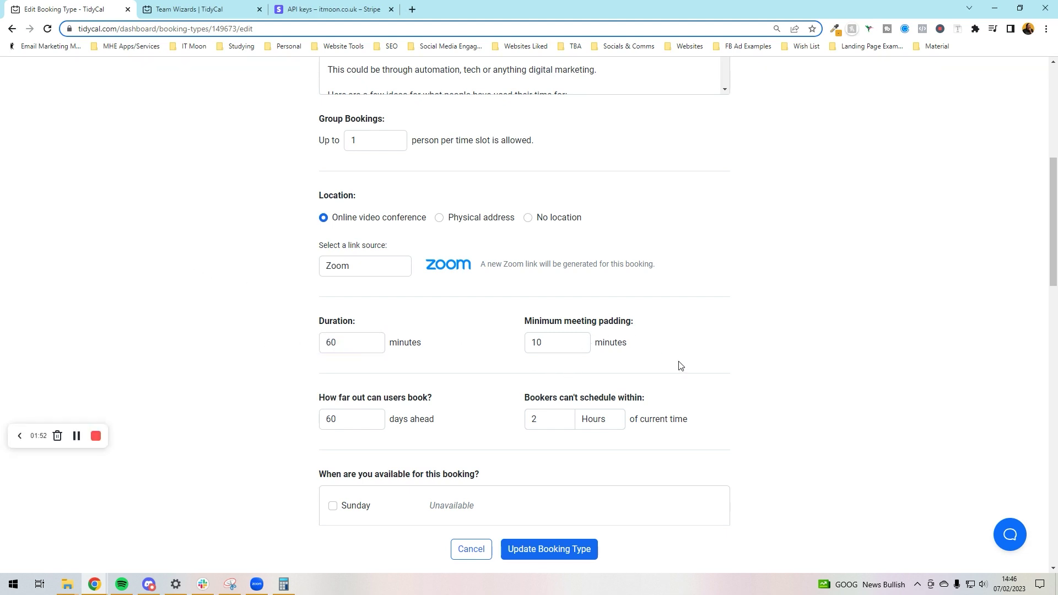
pyautogui.scroll(-2, 680, 366)
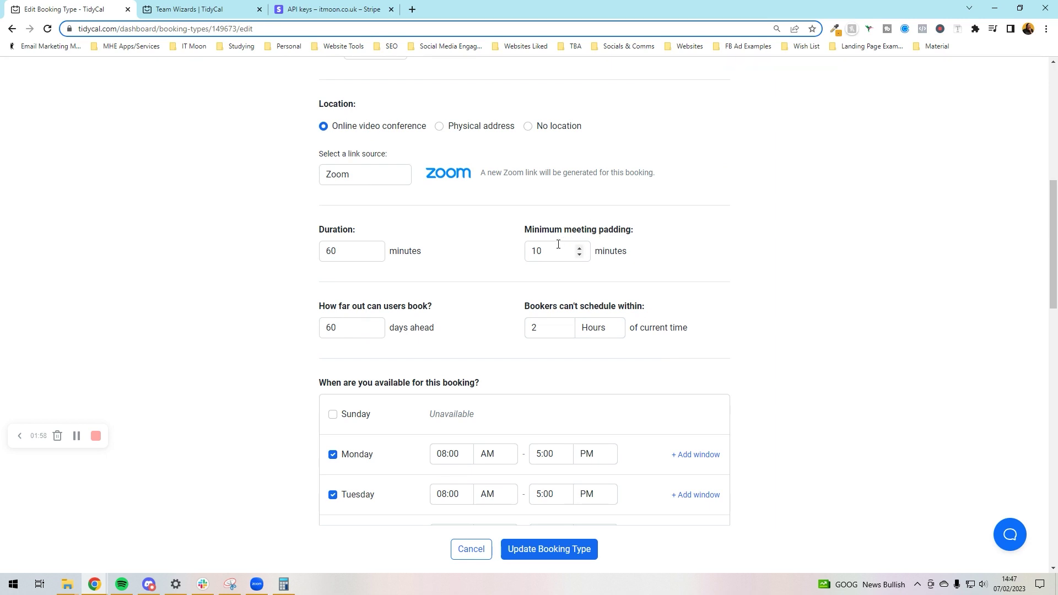
pyautogui.doubleClick(535, 251)
pyautogui.click(498, 246)
# Keep the 60-day booking window and raise the minimum notice to 36 hours.
pyautogui.scroll(-2, 436, 273)
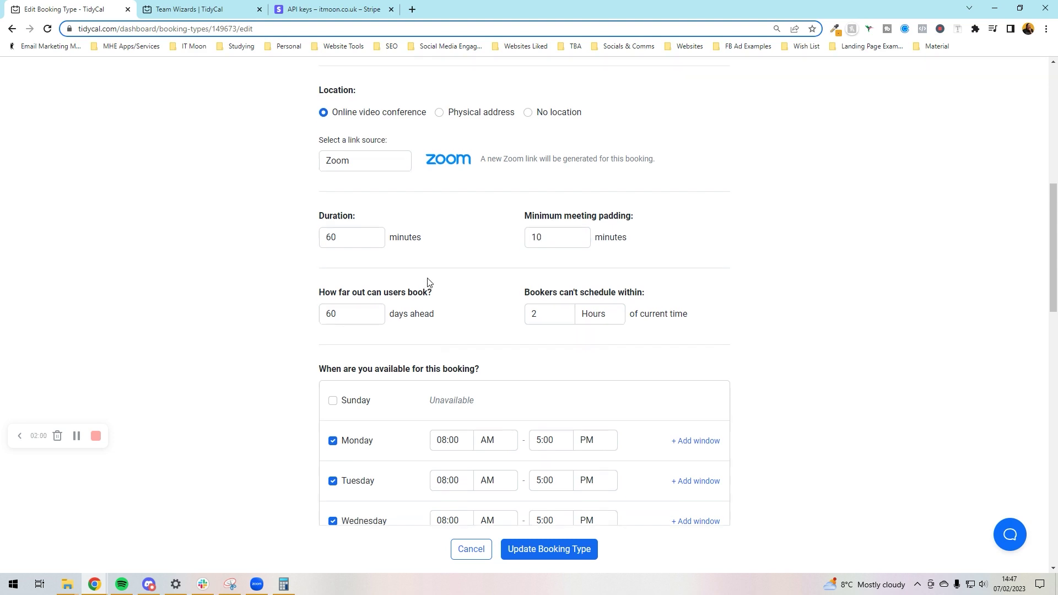
pyautogui.doubleClick(337, 235)
pyautogui.click(276, 234)
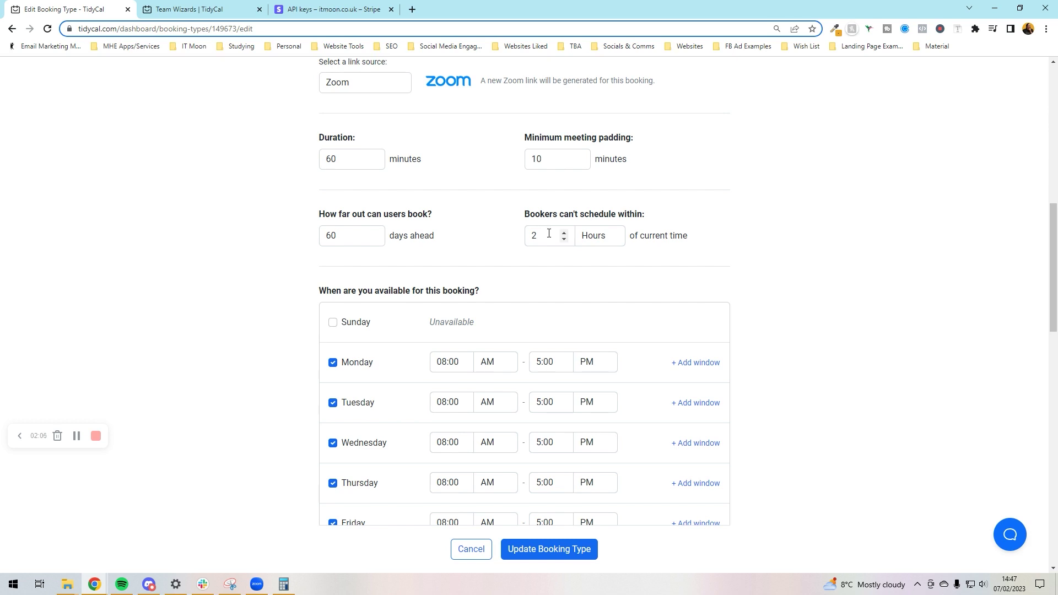
pyautogui.moveTo(549, 233); pyautogui.dragTo(515, 234)
pyautogui.write('36')
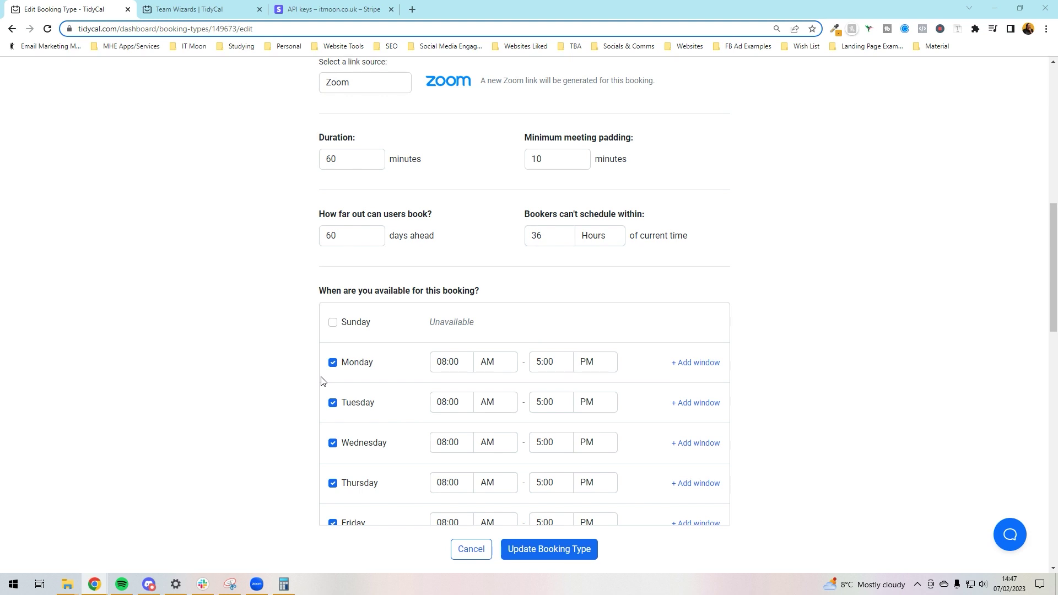
pyautogui.scroll(-2, 323, 380)
# Make Monday and Friday unavailable and set Tuesday to 10:00 AM–12:00 PM.
pyautogui.click(332, 270)
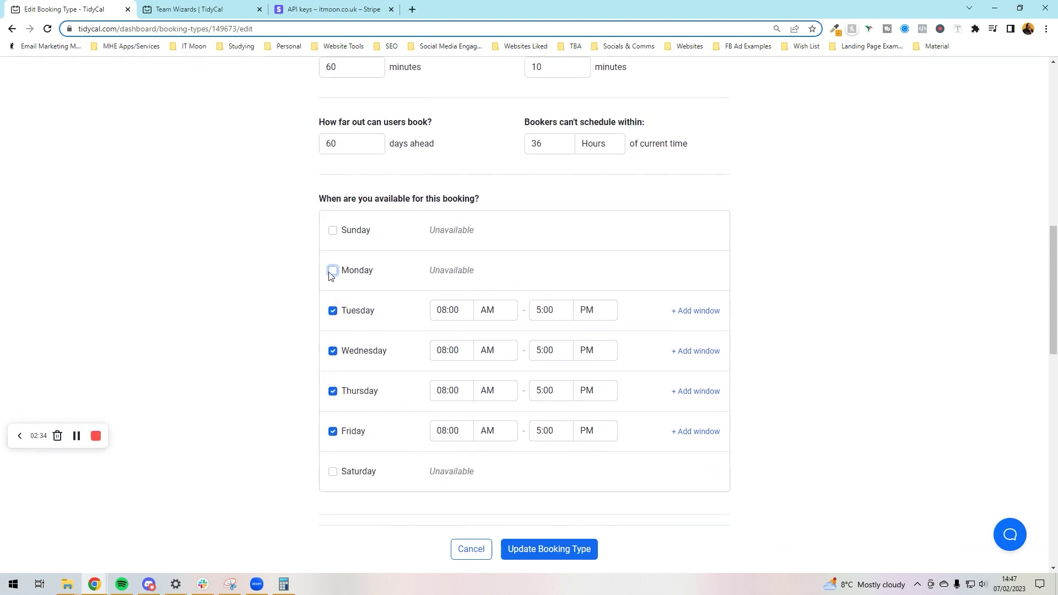
pyautogui.click(333, 431)
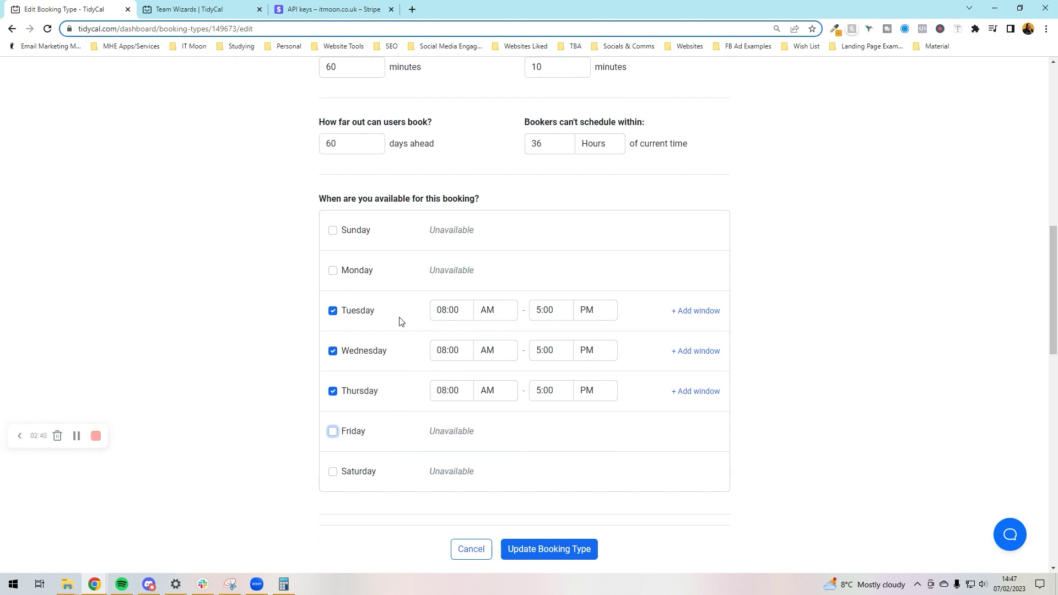
pyautogui.click(447, 310)
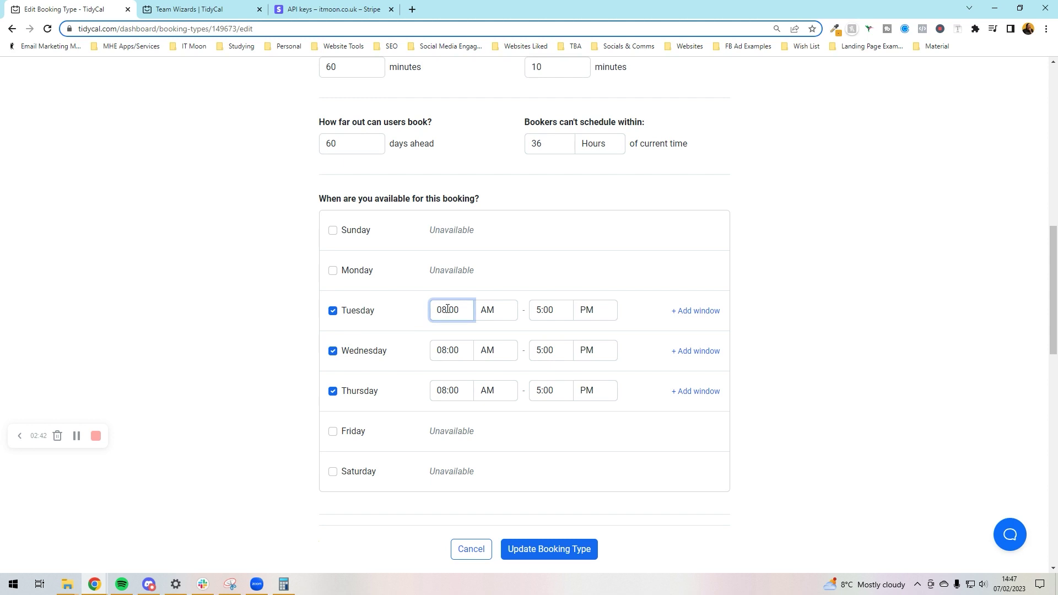
pyautogui.moveTo(446, 309); pyautogui.dragTo(443, 307)
pyautogui.write('9')
pyautogui.moveTo(456, 310); pyautogui.dragTo(433, 310)
pyautogui.write('10')
pyautogui.moveTo(544, 310); pyautogui.dragTo(538, 311)
pyautogui.write('12')
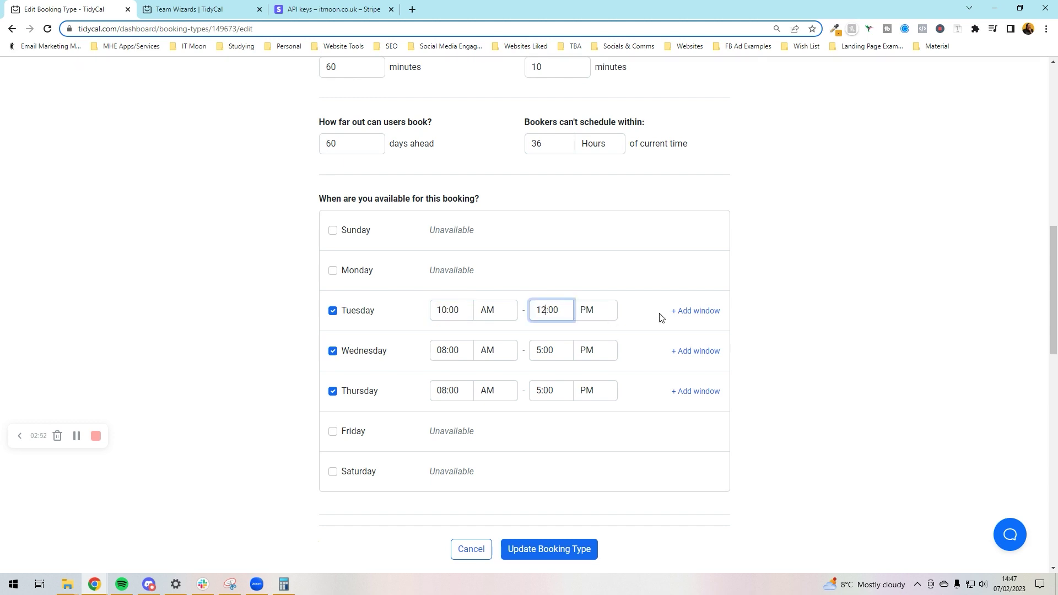
pyautogui.click(662, 318)
# Give Wednesday 10:00 AM–12:00 PM plus a second 1:00–3:00 PM window.
pyautogui.moveTo(446, 352); pyautogui.dragTo(433, 349)
pyautogui.write('10')
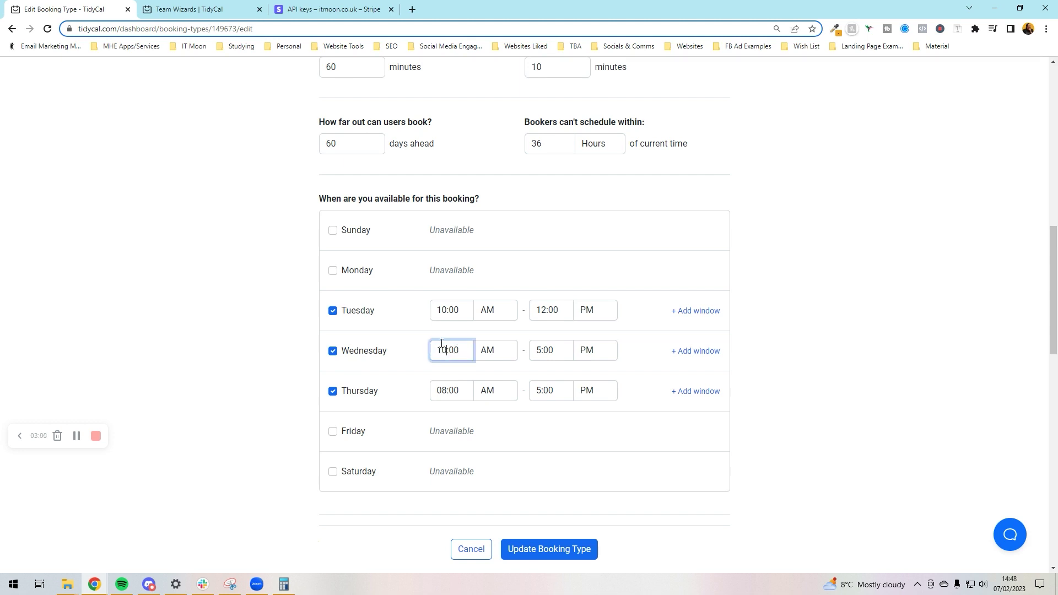
pyautogui.click(538, 351)
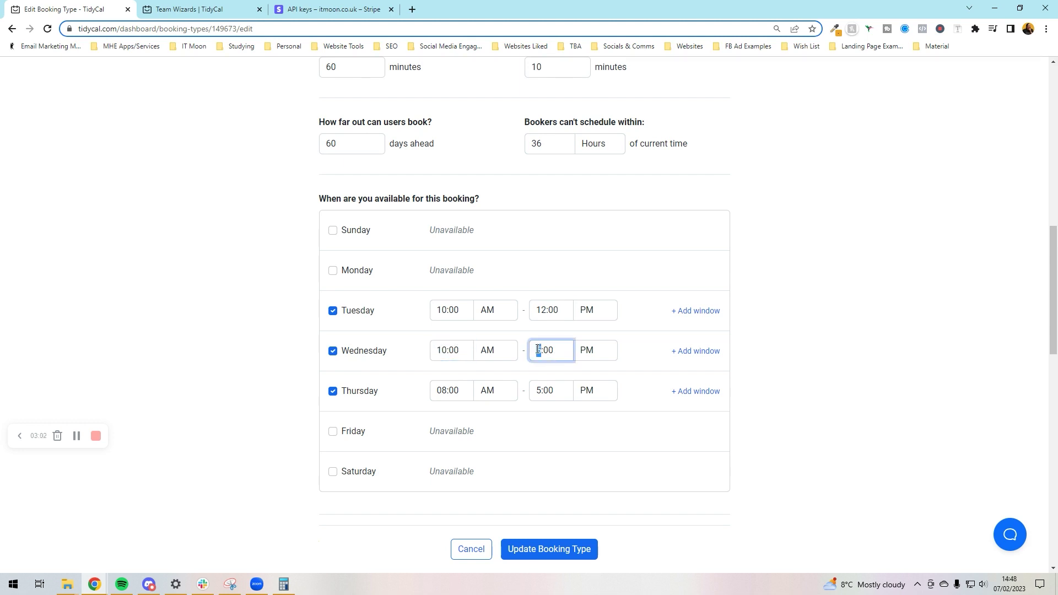
pyautogui.write('3')
pyautogui.click(630, 359)
pyautogui.click(677, 354)
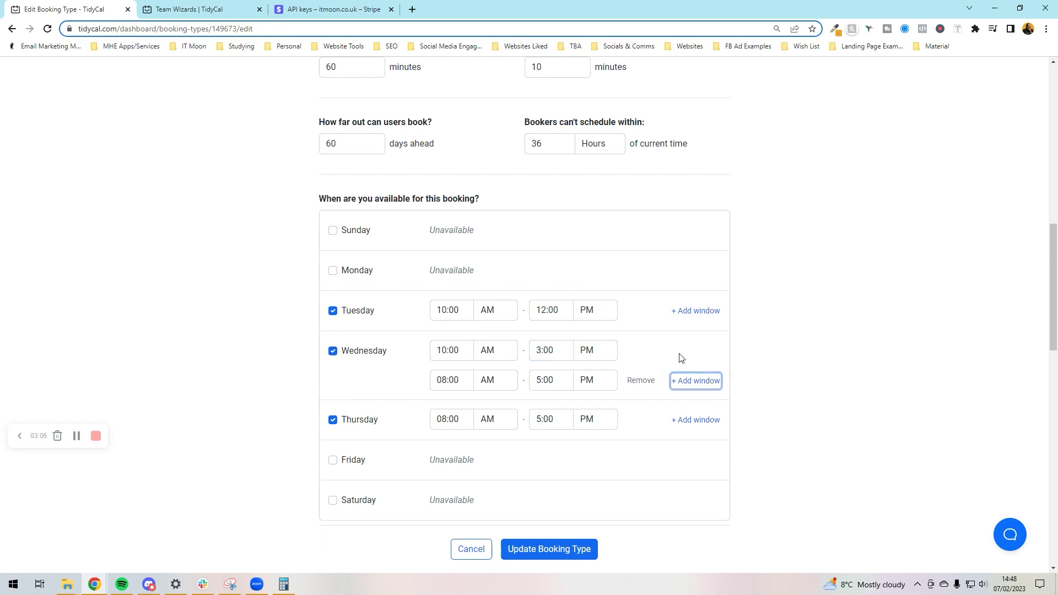
pyautogui.click(542, 352)
pyautogui.write('12')
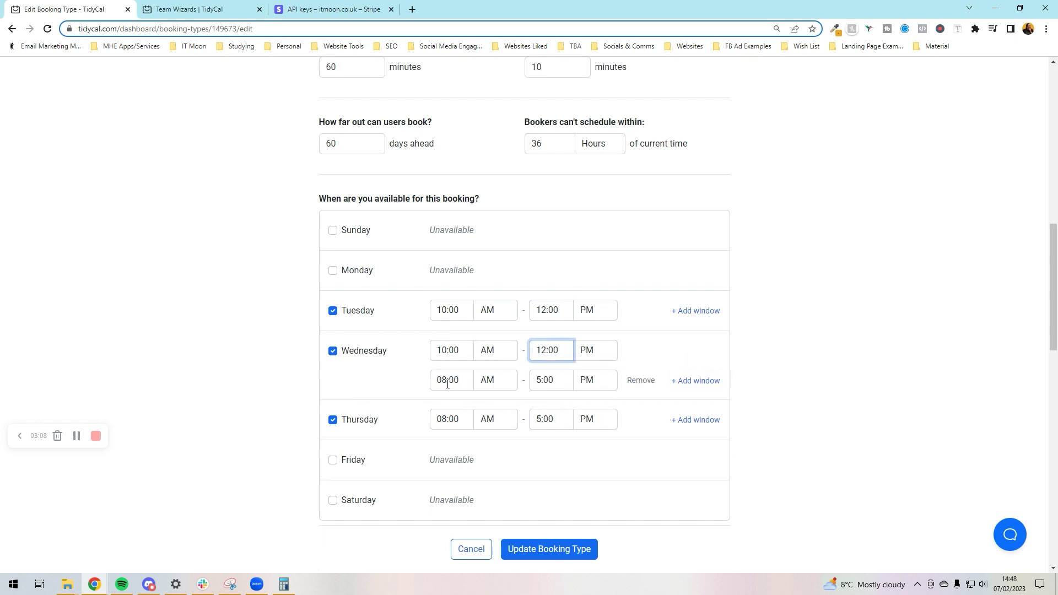
pyautogui.click(445, 381)
pyautogui.write('1')
pyautogui.click(488, 380)
pyautogui.click(486, 408)
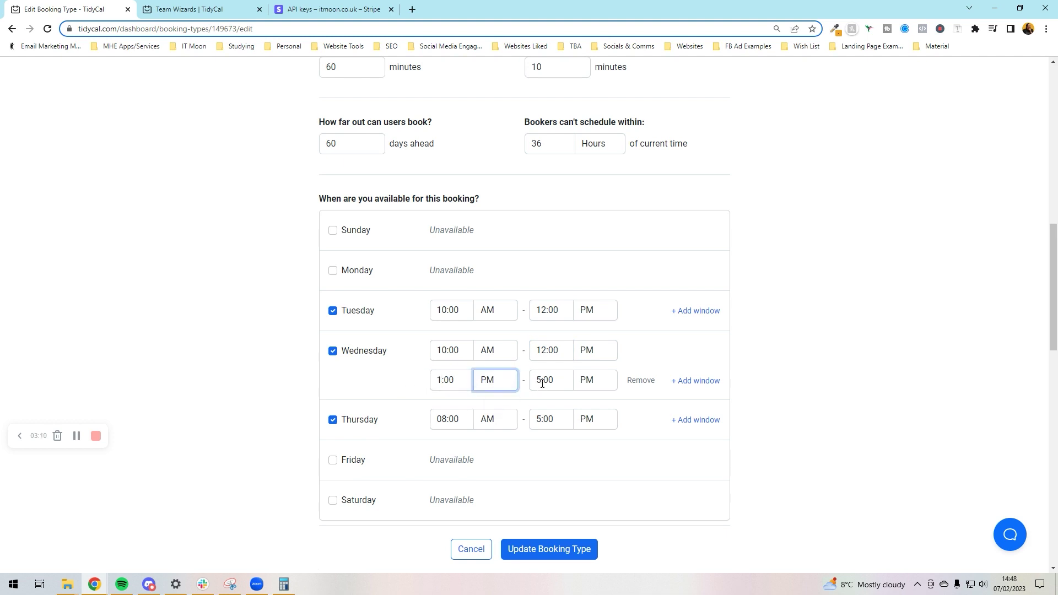
pyautogui.click(542, 381)
pyautogui.write('3')
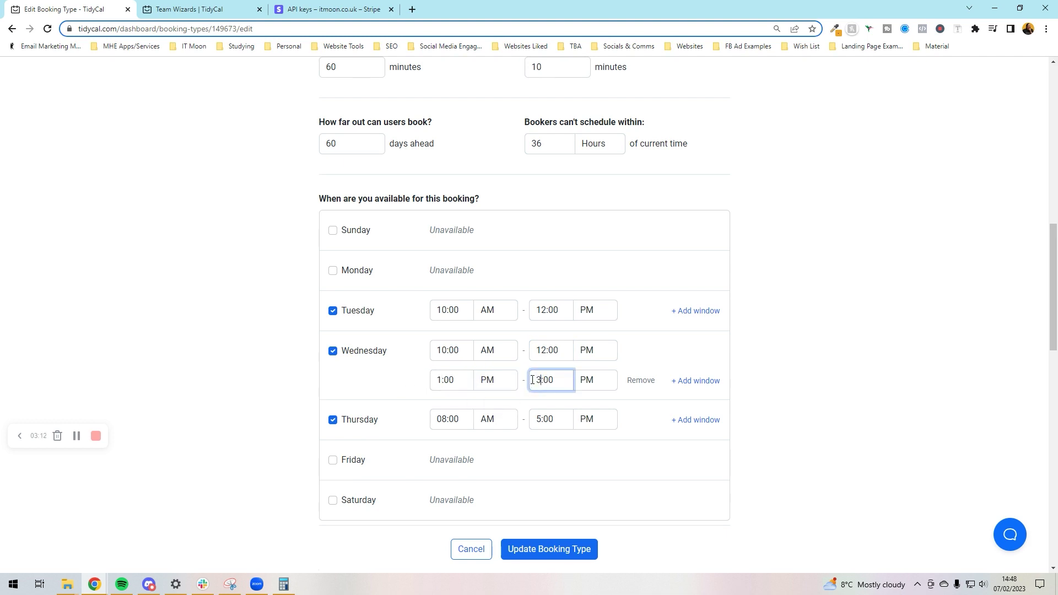
pyautogui.click(416, 380)
# Set Thursday's hours to 10:00 AM–12:00 PM.
pyautogui.doubleClick(448, 419)
pyautogui.write('10')
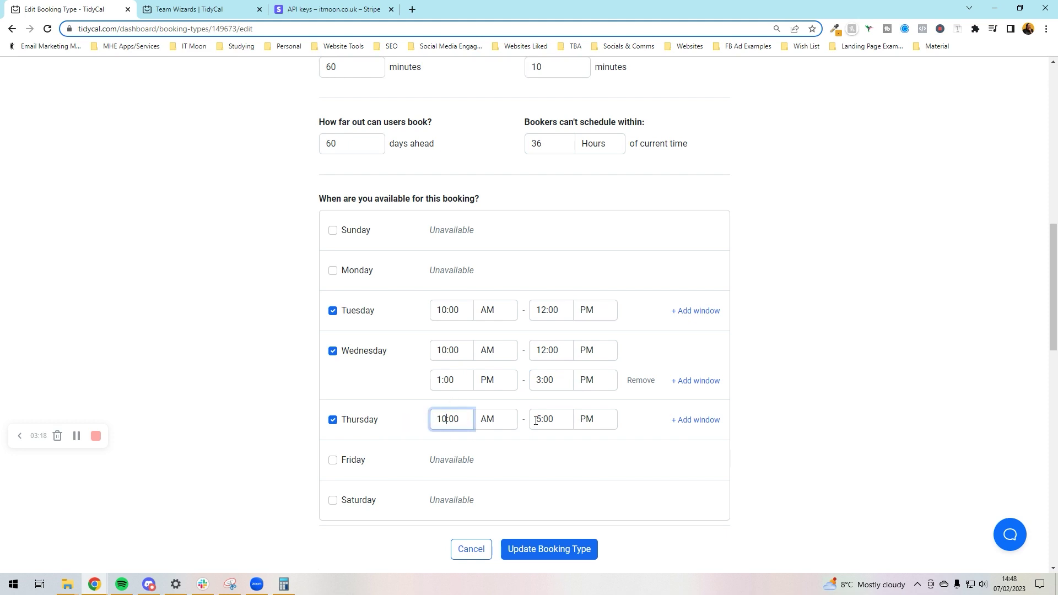
pyautogui.doubleClick(536, 419)
pyautogui.write('12')
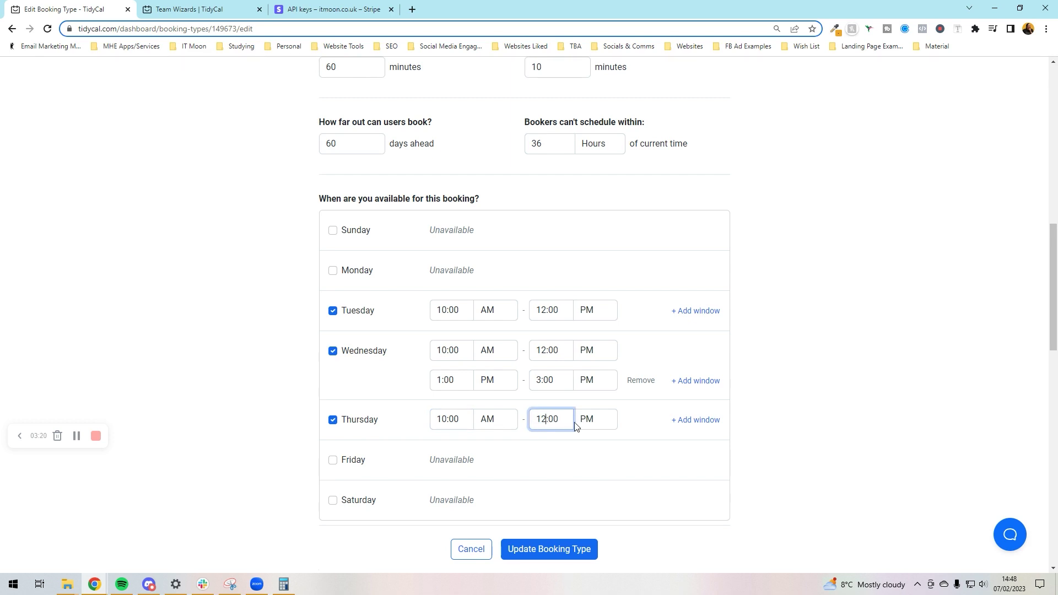
pyautogui.click(628, 433)
pyautogui.scroll(-3, 639, 417)
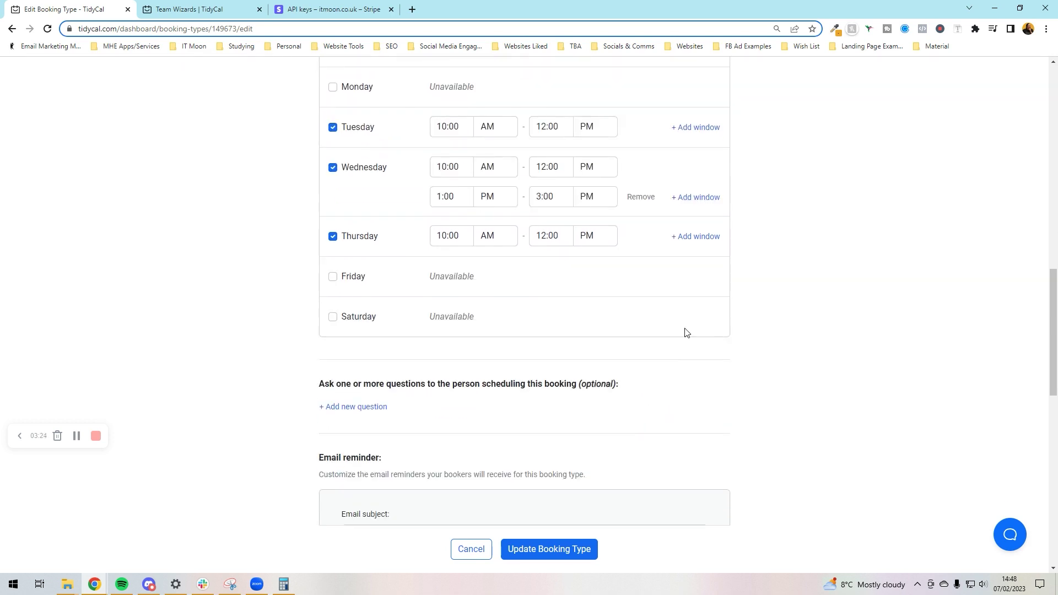
# Add a second 1:00–3:00 PM window on Thursday and save the availability.
pyautogui.click(695, 236)
pyautogui.moveTo(441, 266); pyautogui.dragTo(446, 266)
pyautogui.write('1:00')
pyautogui.click(502, 267)
pyautogui.click(501, 293)
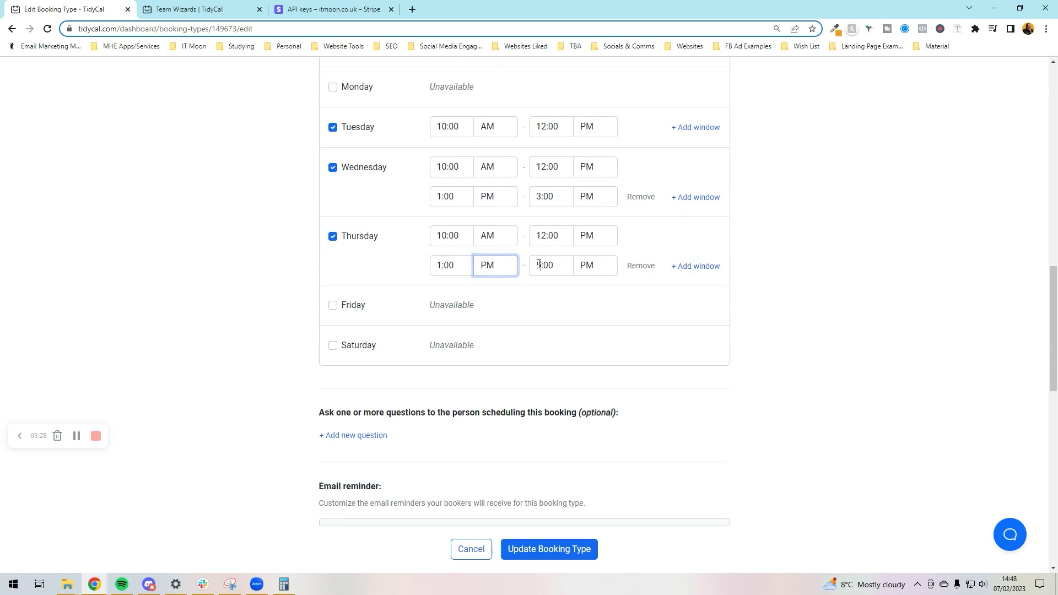
pyautogui.doubleClick(540, 265)
pyautogui.write('3')
pyautogui.press('Return')
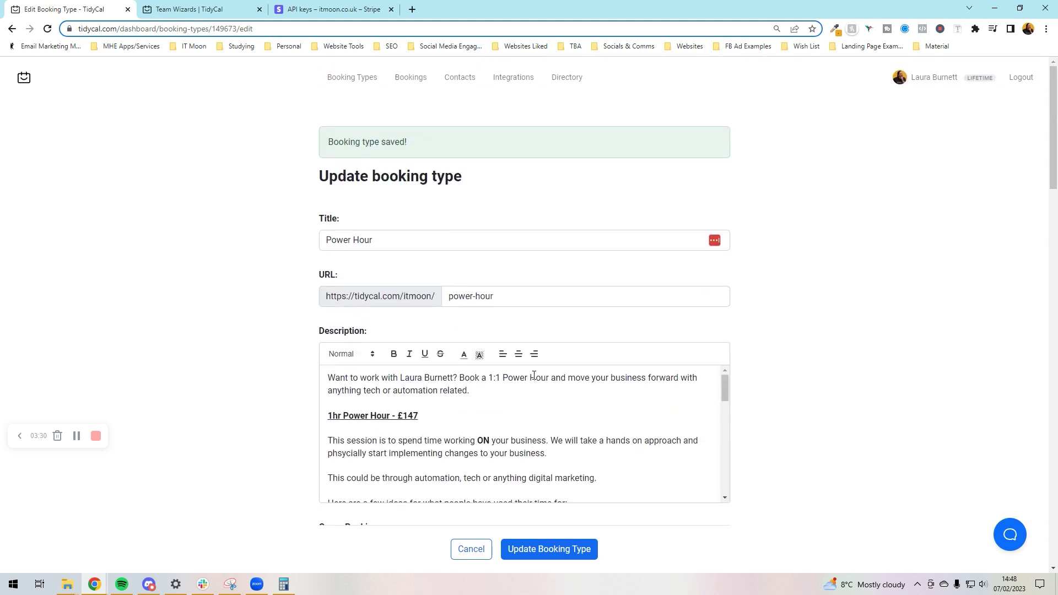
pyautogui.scroll(-5, 534, 375)
pyautogui.scroll(-15, 232, 324)
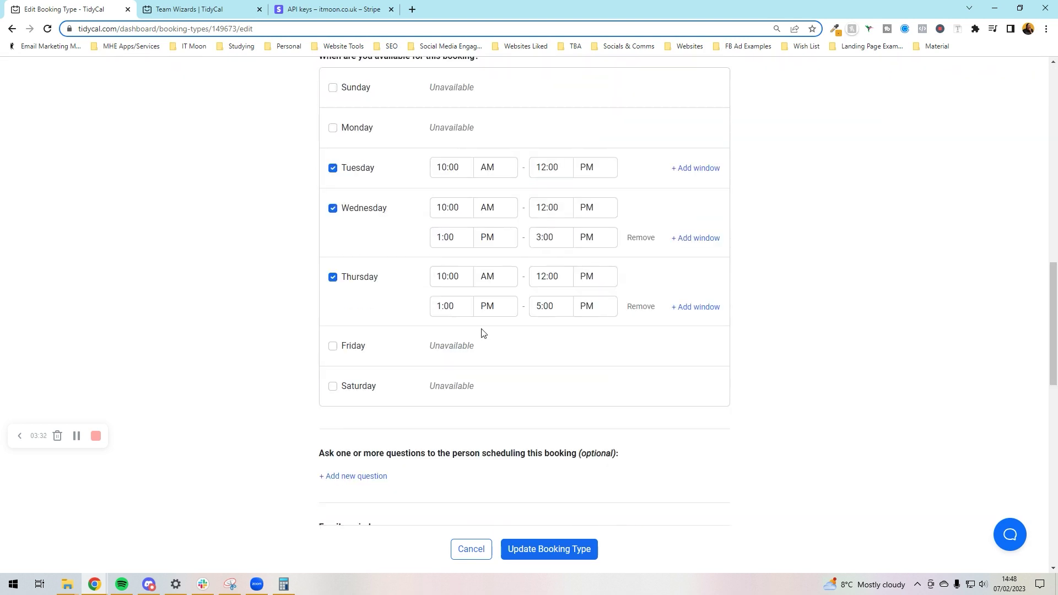
pyautogui.doubleClick(538, 306)
pyautogui.write('3')
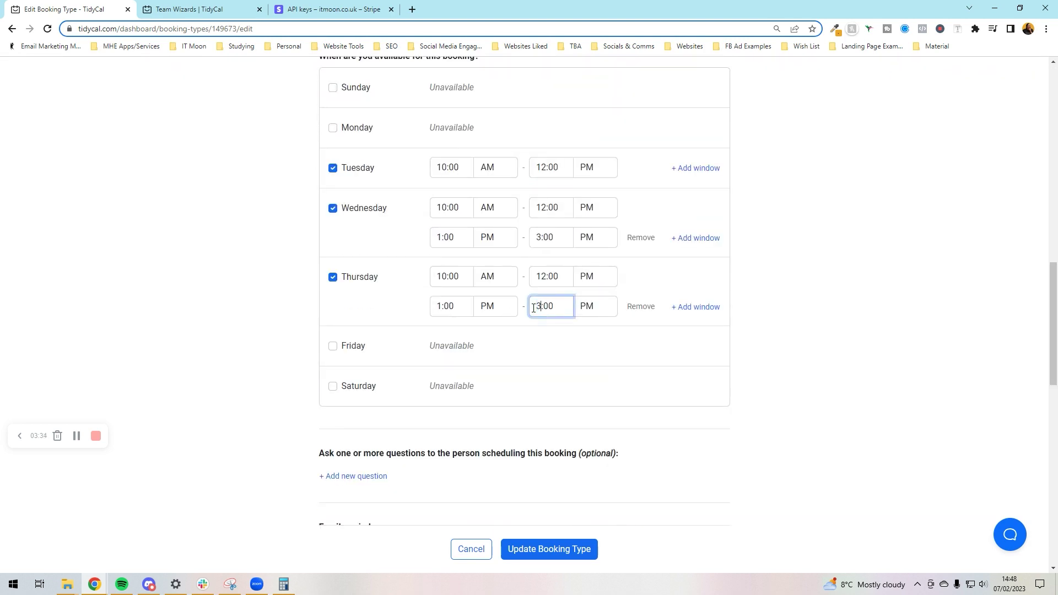
pyautogui.click(636, 337)
pyautogui.scroll(-3, 494, 348)
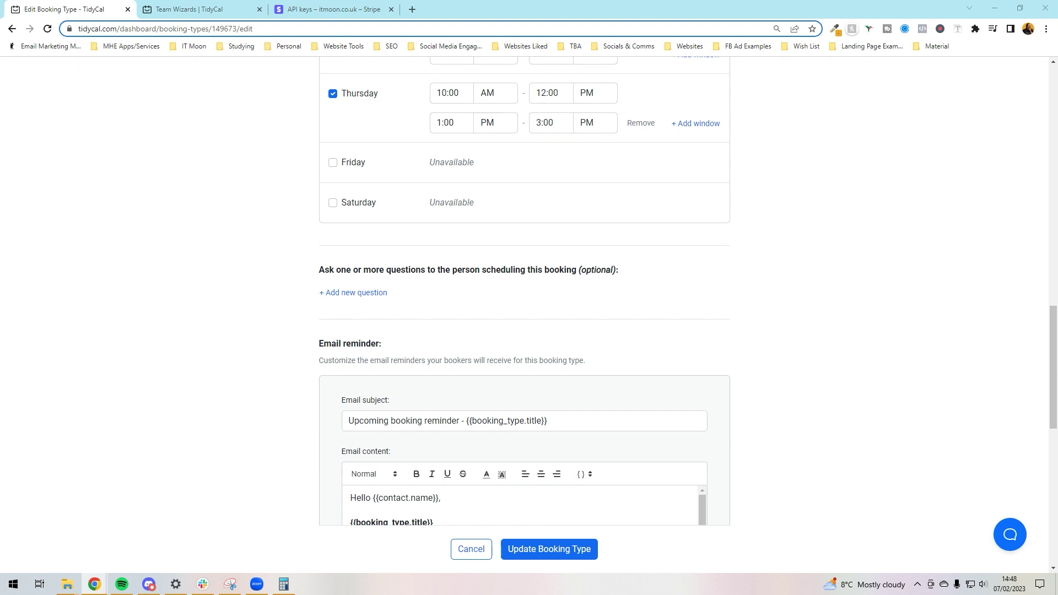
pyautogui.scroll(-3, 456, 381)
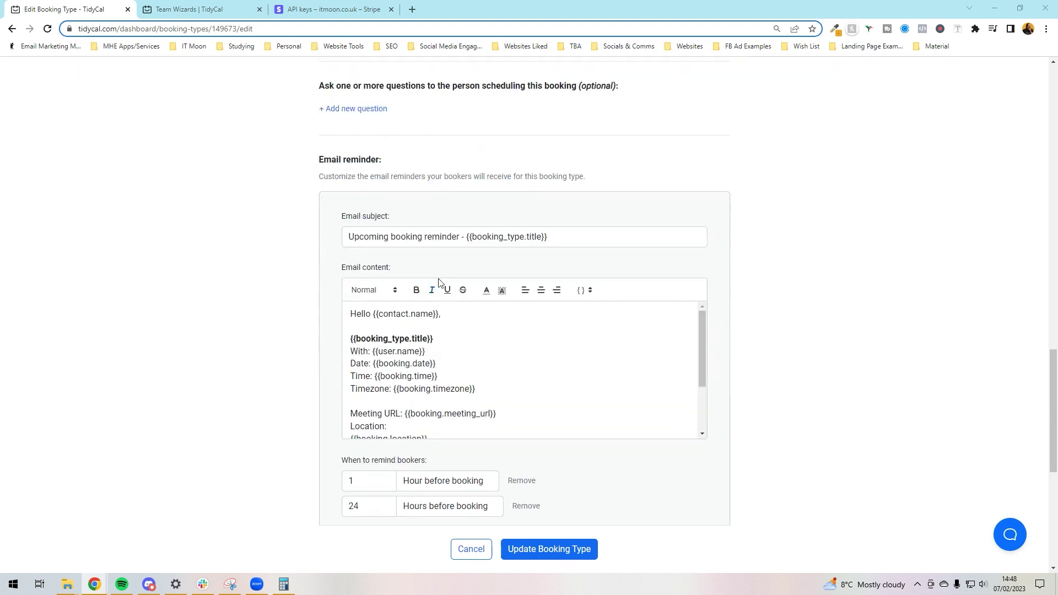
pyautogui.scroll(2, 473, 258)
# Add a first booking question about the booker's goals with a Long text answer.
pyautogui.click(354, 200)
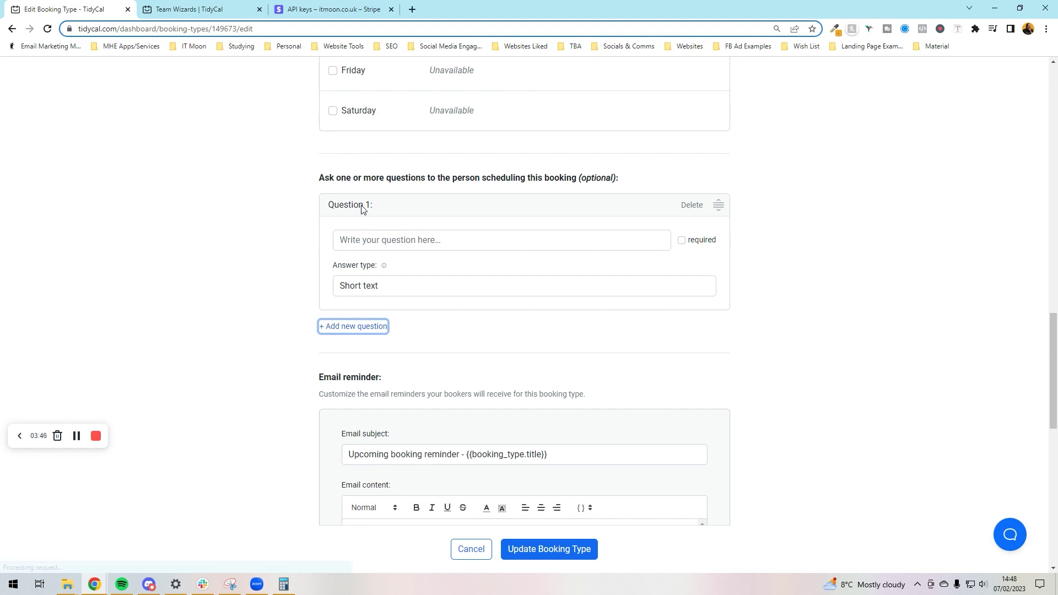
pyautogui.click(482, 245)
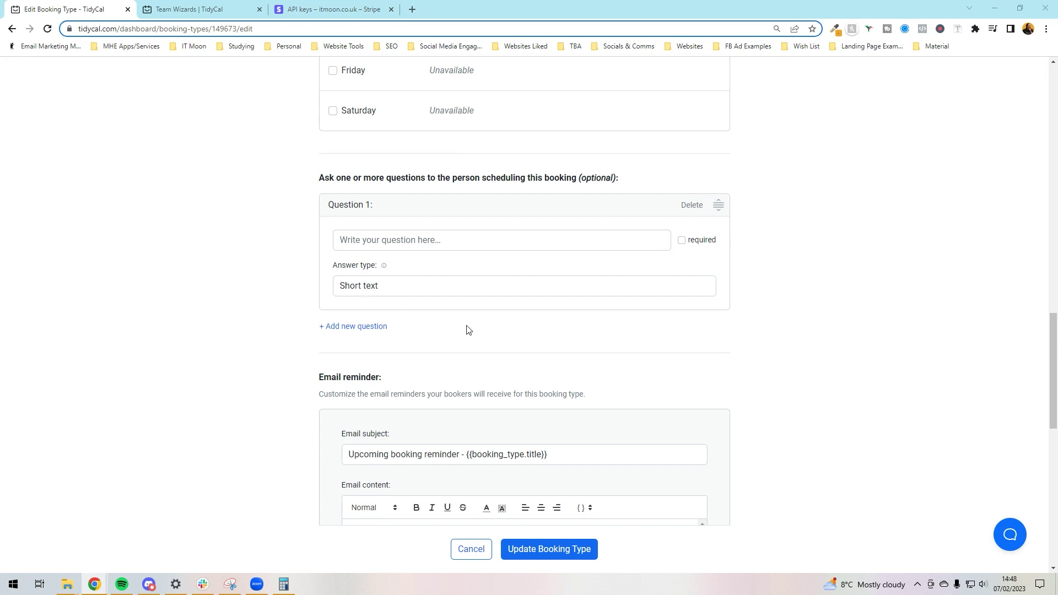
pyautogui.click(417, 242)
pyautogui.hotkey('ctrl', 'v')
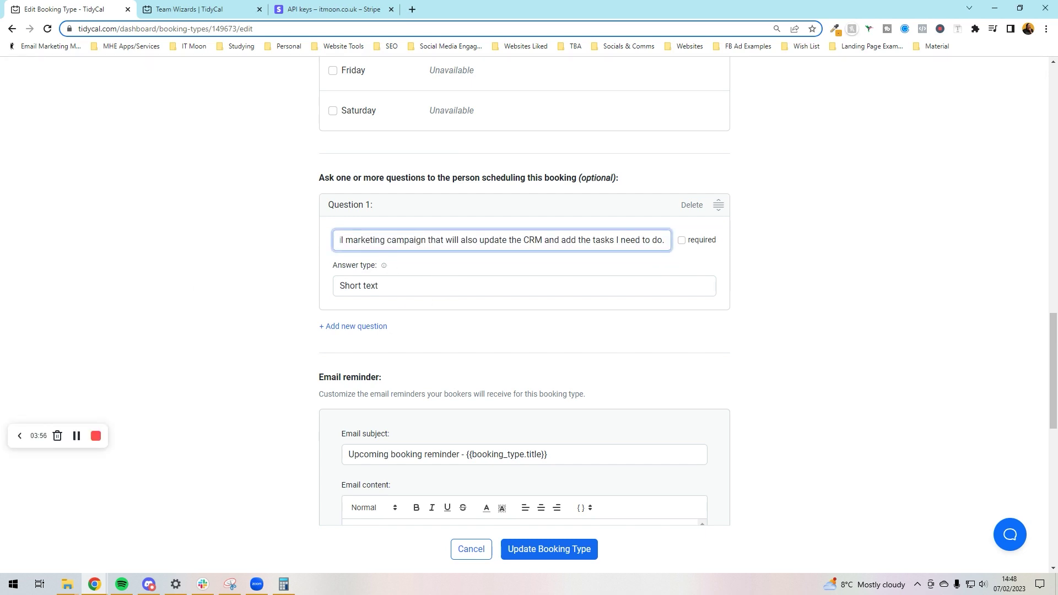
pyautogui.click(384, 288)
pyautogui.click(386, 309)
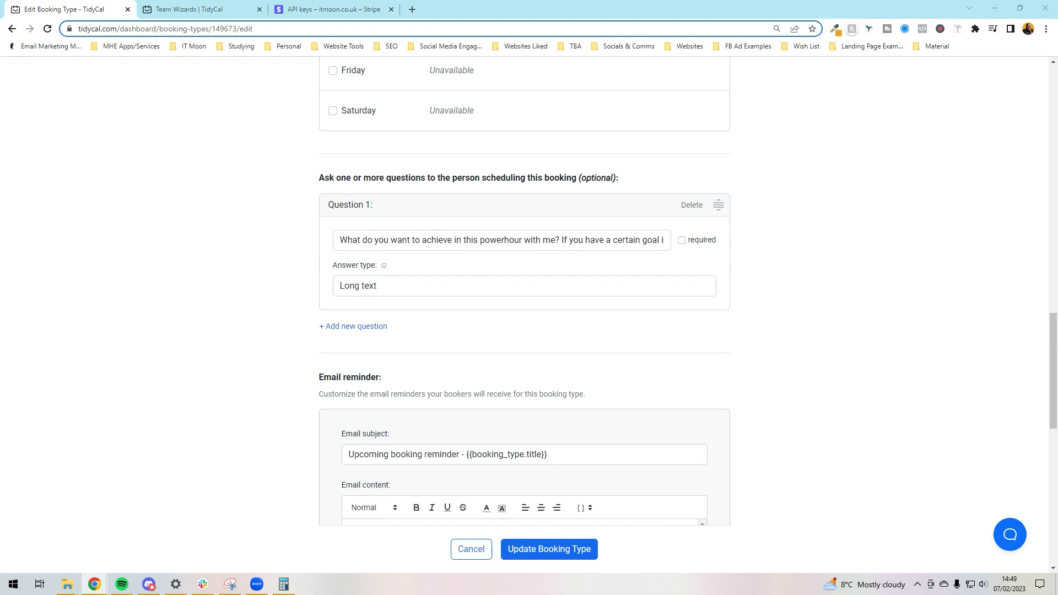
# Add Question 2 asking which platforms the booker uses, answered with Long text.
pyautogui.click(356, 326)
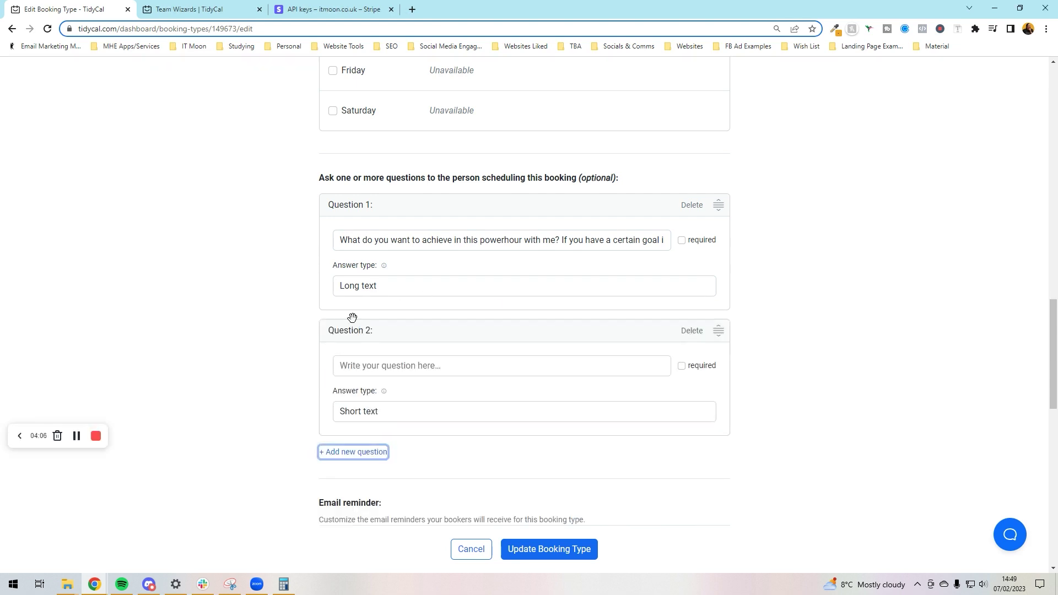
pyautogui.scroll(-2, 352, 318)
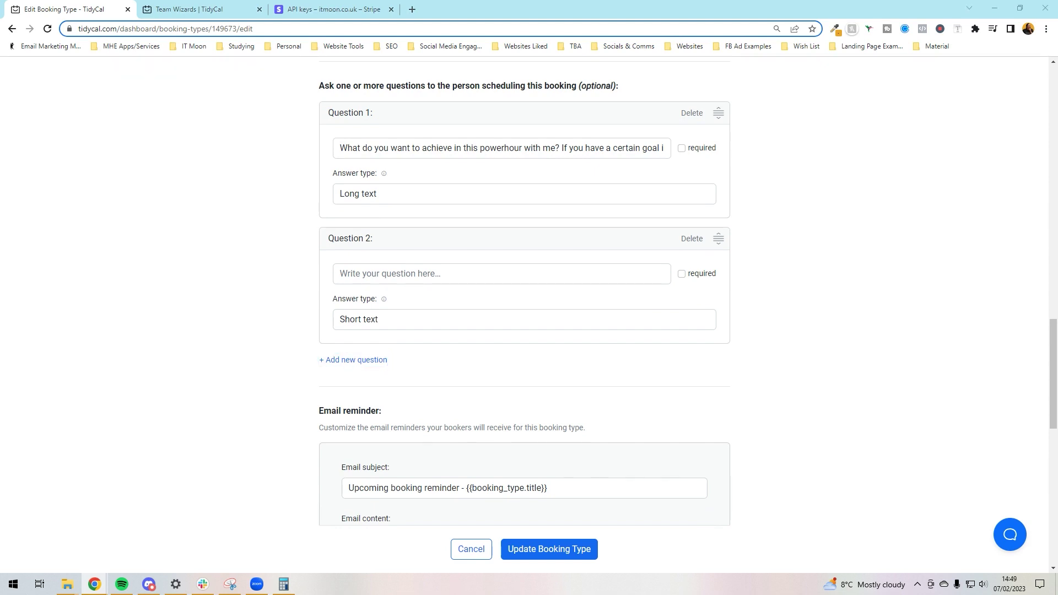
pyautogui.click(432, 275)
pyautogui.hotkey('ctrl', 'v')
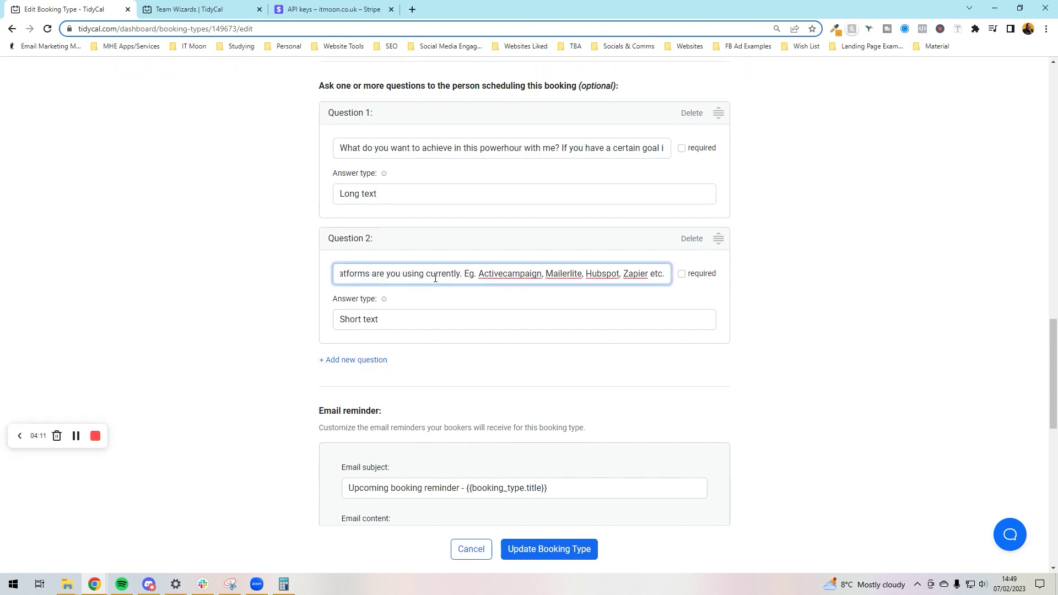
pyautogui.click(416, 316)
pyautogui.click(356, 348)
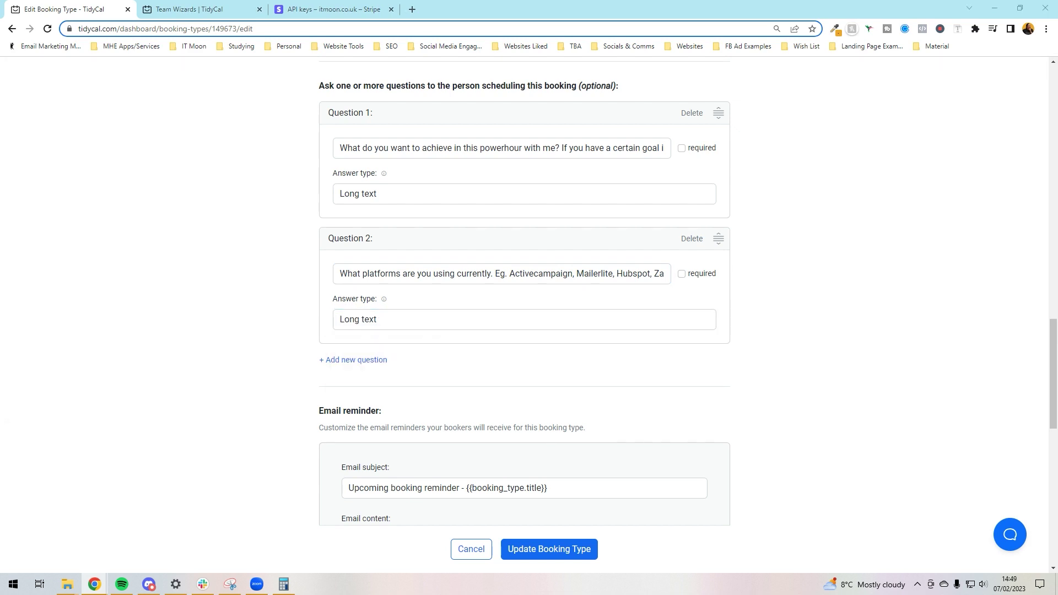
# Add Question 3, 'Where did you hear about us?'.
pyautogui.click(366, 360)
pyautogui.click(376, 392)
pyautogui.write('Where did you hear about us?')
pyautogui.scroll(-3, 376, 390)
# Make Question 3 a Radio answer with options LinkedIn, Facebook and Instagram.
pyautogui.click(417, 264)
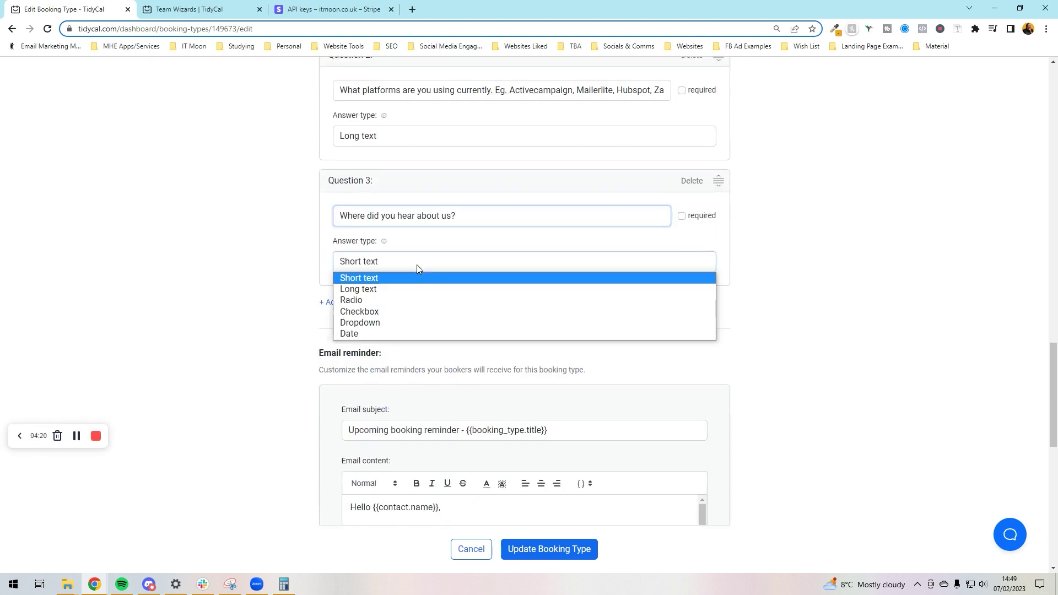
pyautogui.click(390, 300)
pyautogui.click(379, 246)
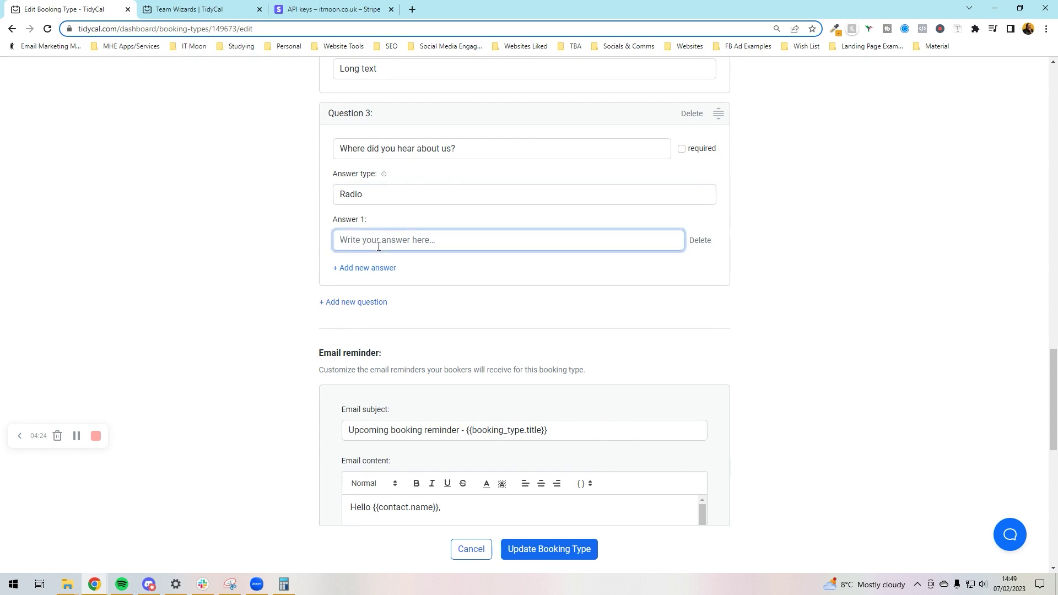
pyautogui.write('LinkedIn')
pyautogui.click(365, 268)
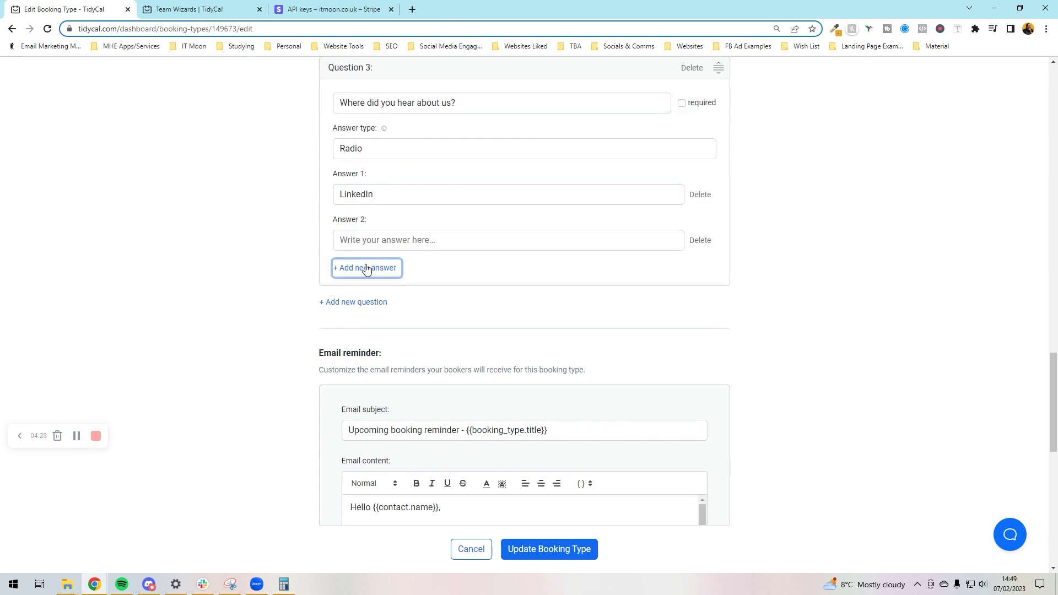
pyautogui.click(380, 232)
pyautogui.write('Facebook')
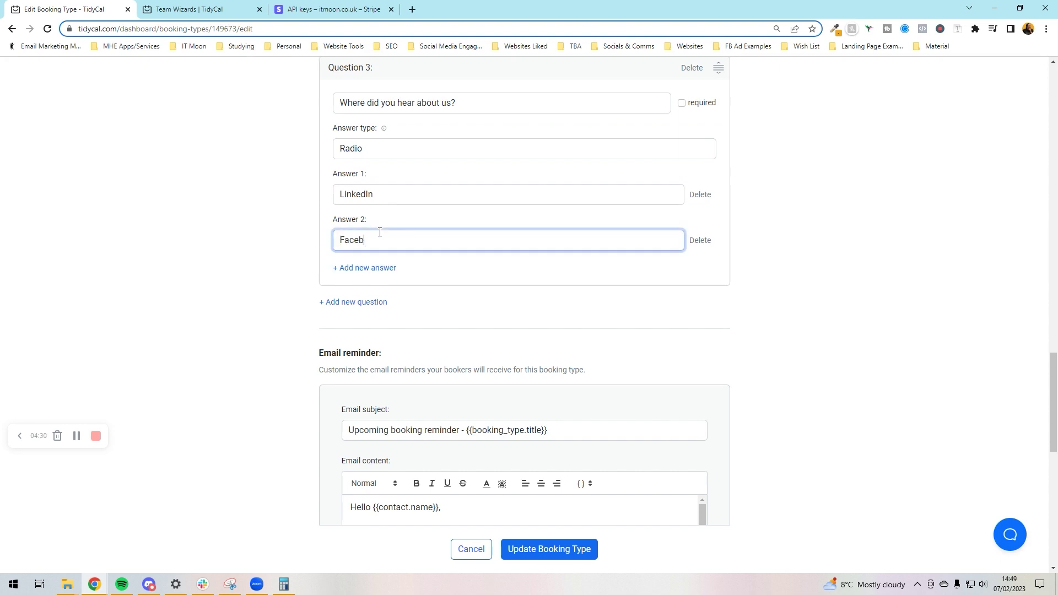
pyautogui.click(365, 268)
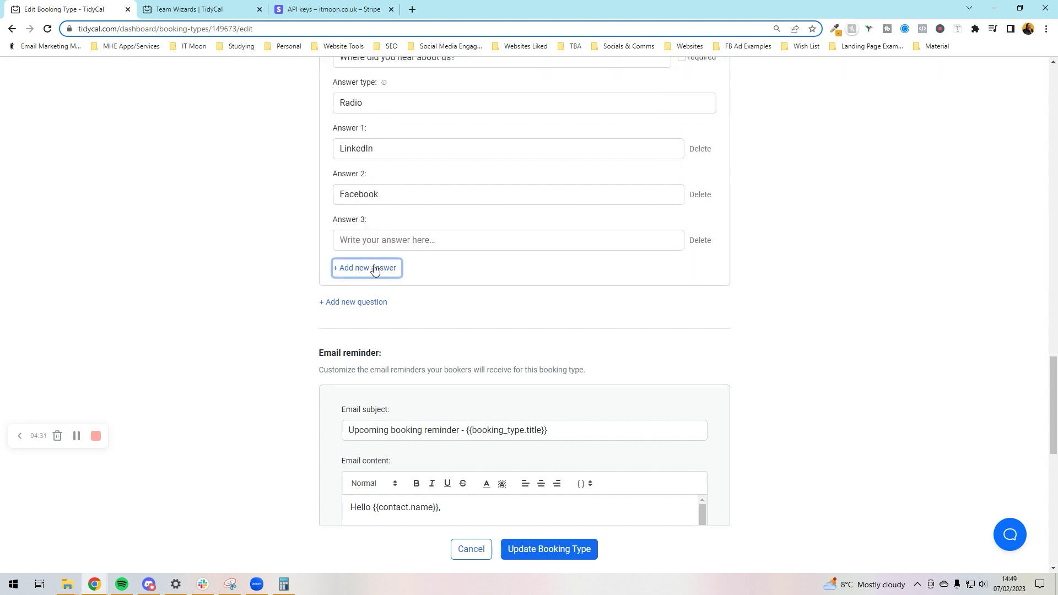
pyautogui.click(393, 242)
pyautogui.write('Instagram')
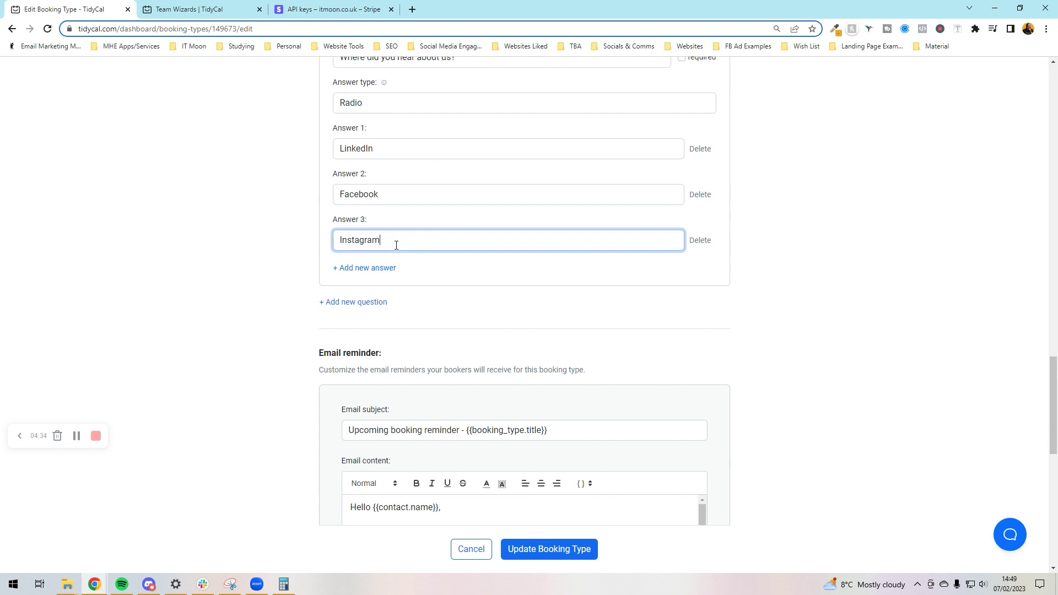
# Add the remaining options: YouTube, Referral, Worked with you before, and Other.
pyautogui.click(357, 269)
pyautogui.click(378, 274)
pyautogui.click(376, 200)
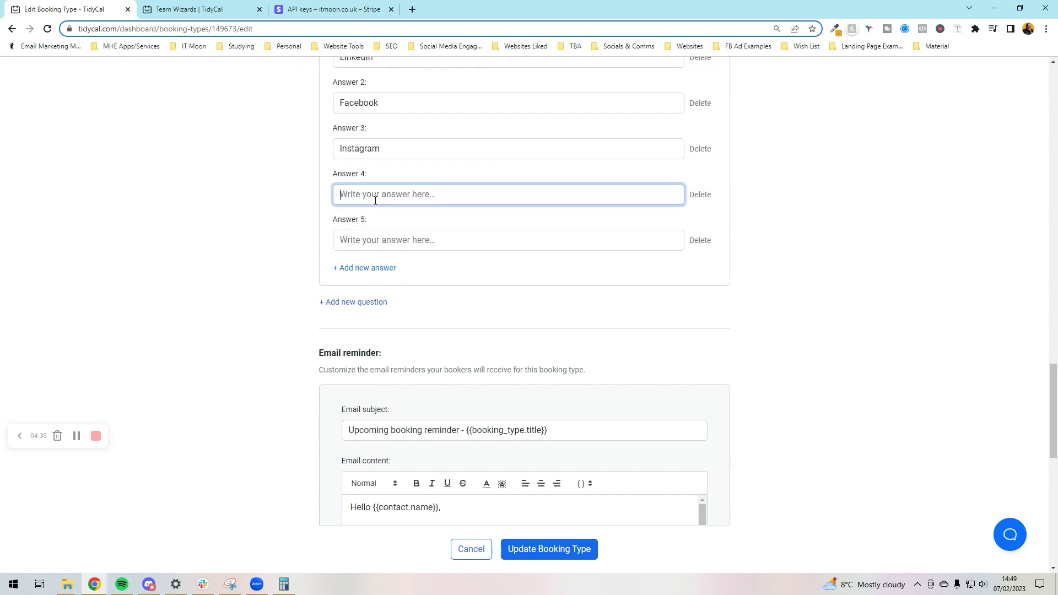
pyautogui.write('YouTube')
pyautogui.click(365, 241)
pyautogui.write('Re')
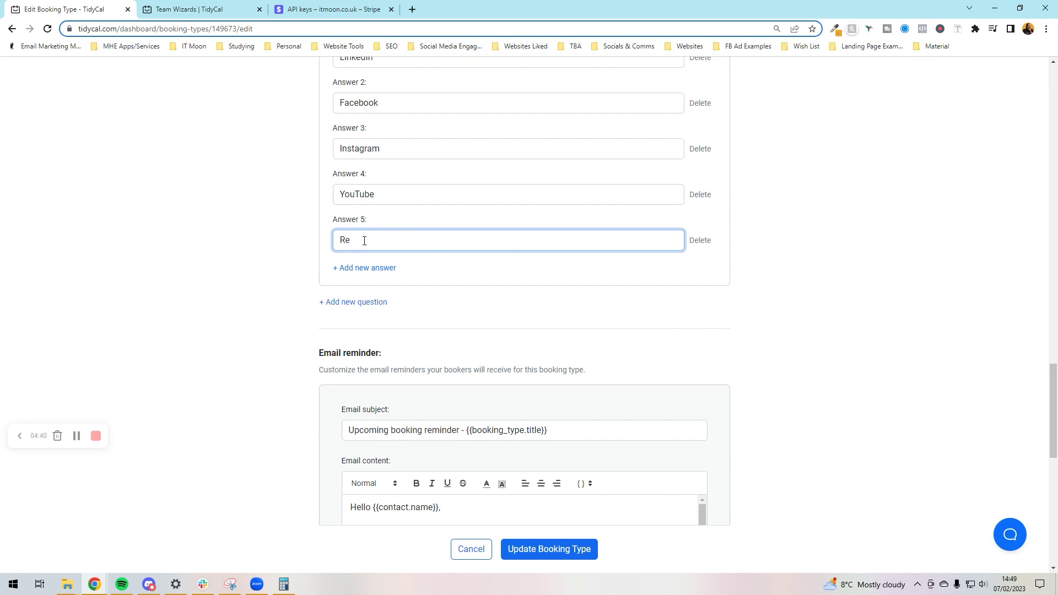
pyautogui.write('ferral')
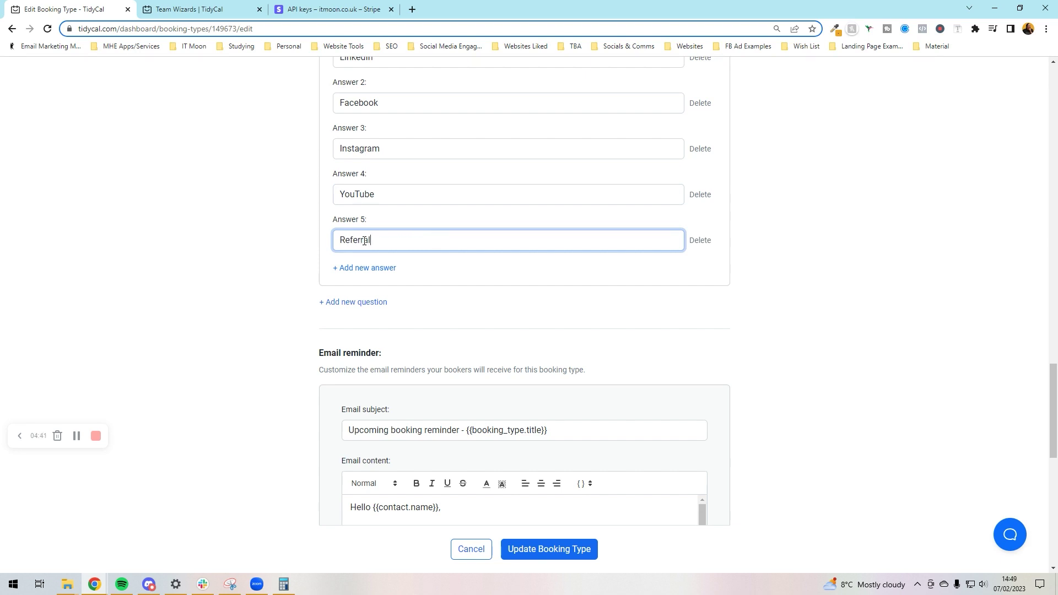
pyautogui.click(365, 269)
pyautogui.click(382, 240)
pyautogui.write('Worked with')
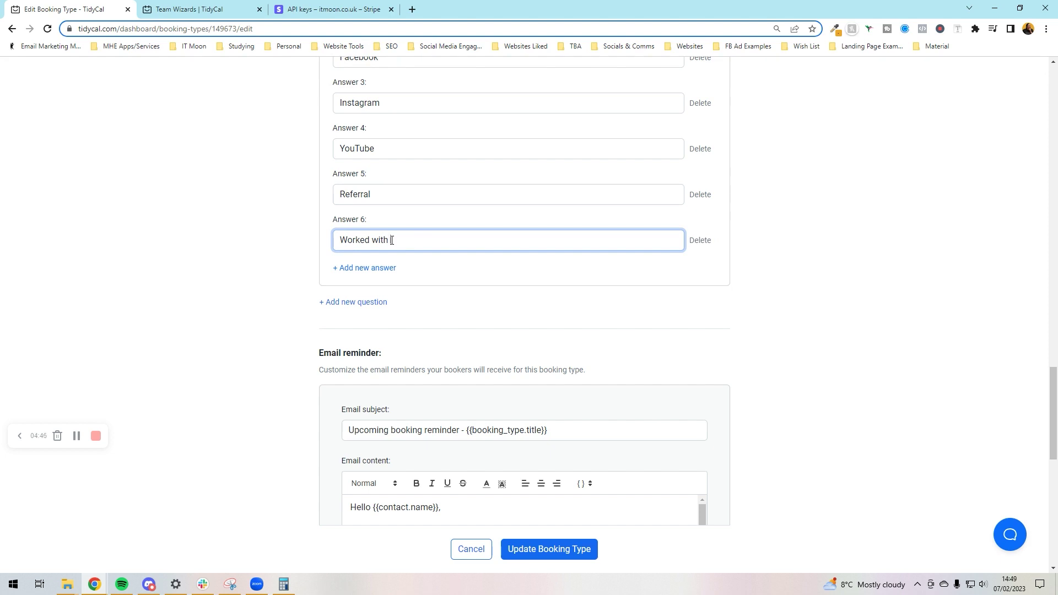
pyautogui.write(' you before')
pyautogui.click(383, 268)
pyautogui.click(397, 239)
pyautogui.write('Other')
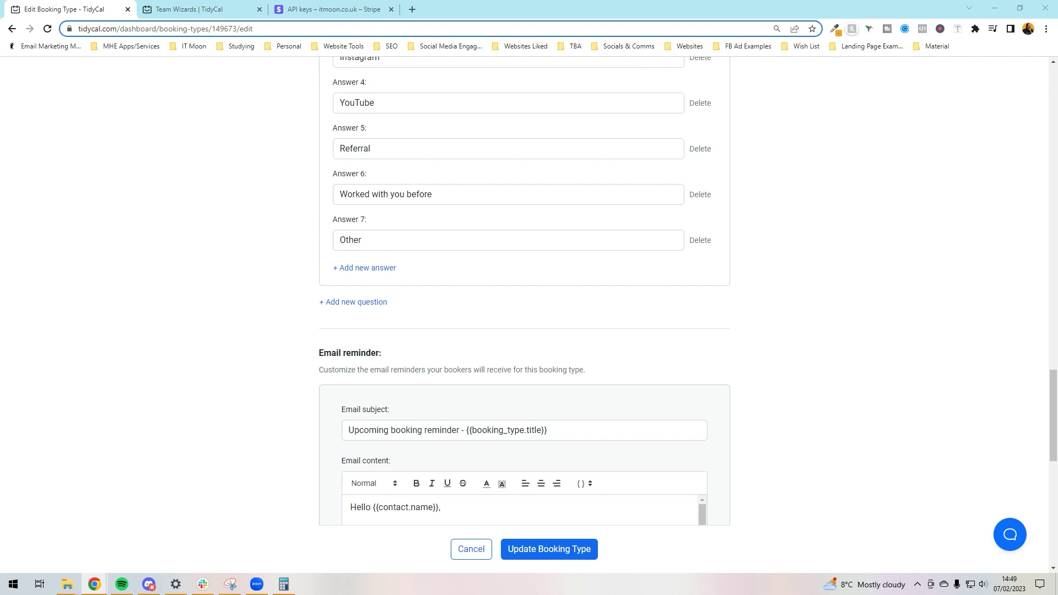
# Add question 4 by pasting the Zoom and late-arrival booking confirmation question.
pyautogui.click(355, 302)
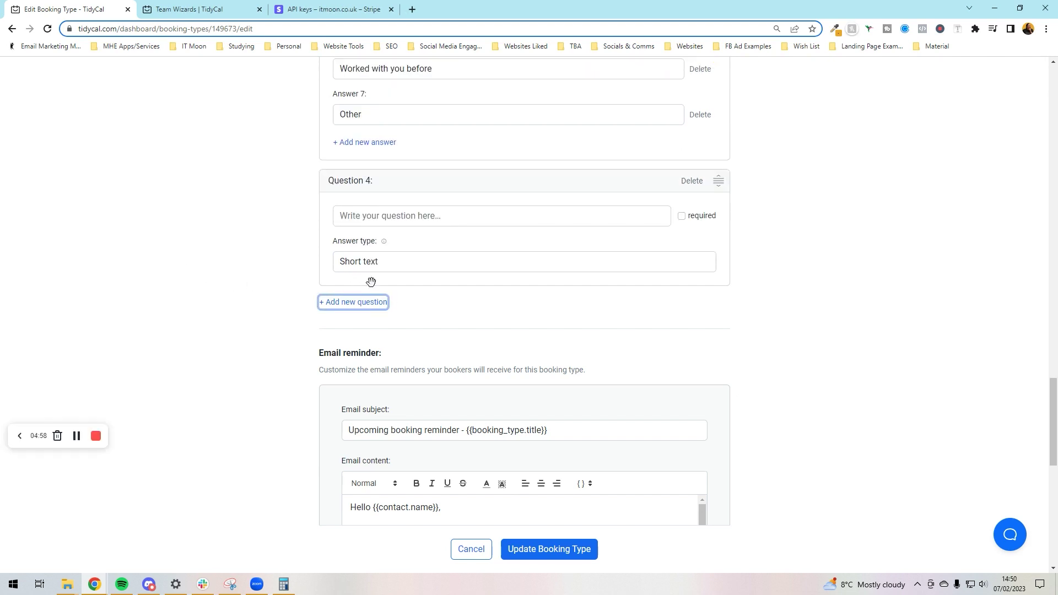
pyautogui.click(405, 212)
pyautogui.hotkey('ctrl', 'v')
pyautogui.moveTo(419, 219); pyautogui.dragTo(260, 228)
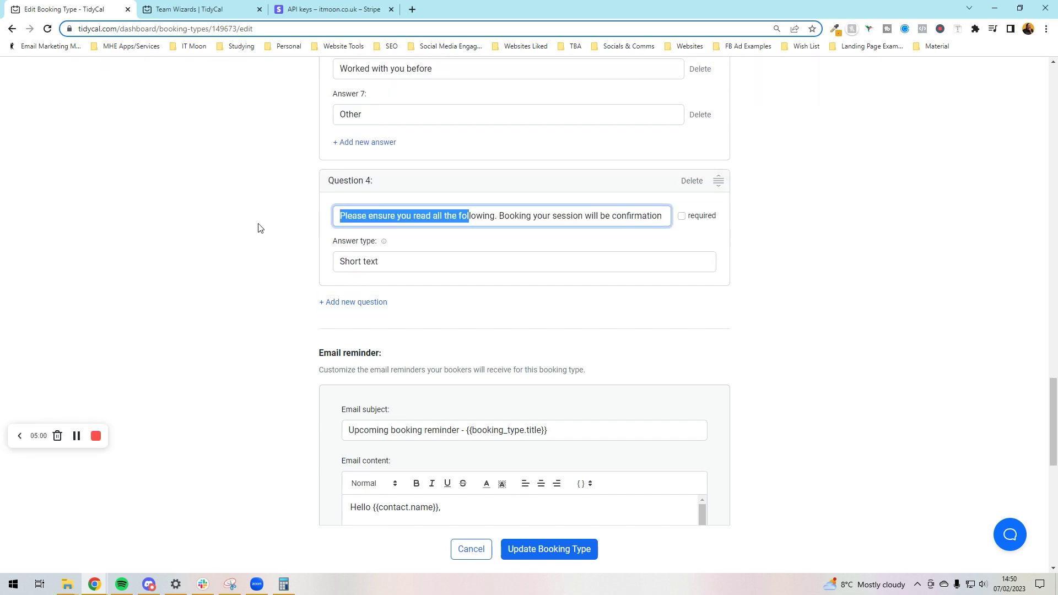
pyautogui.click(394, 217)
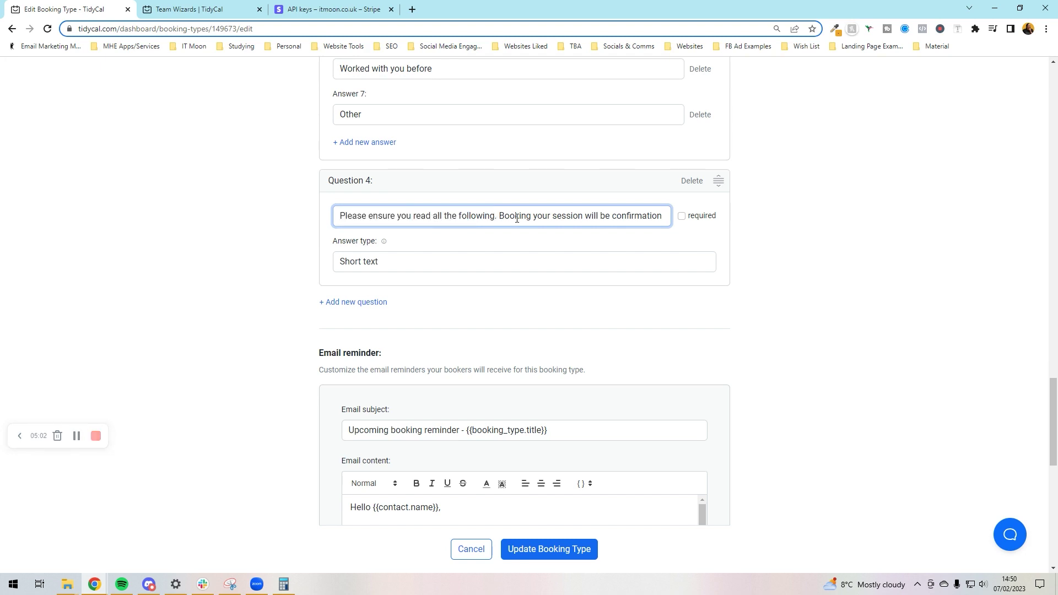
pyautogui.moveTo(500, 216); pyautogui.dragTo(652, 216)
# Make question 4 a checkbox with answers 'Zoom on desktop/laptop' and 'cancellation if 10+ minutes late'.
pyautogui.click(446, 268)
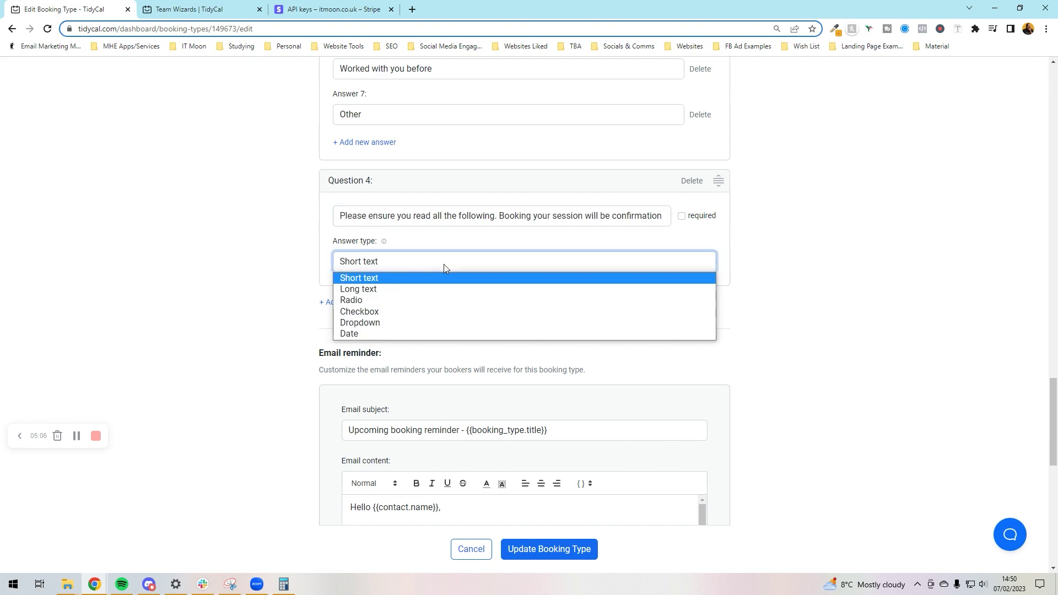
pyautogui.click(405, 309)
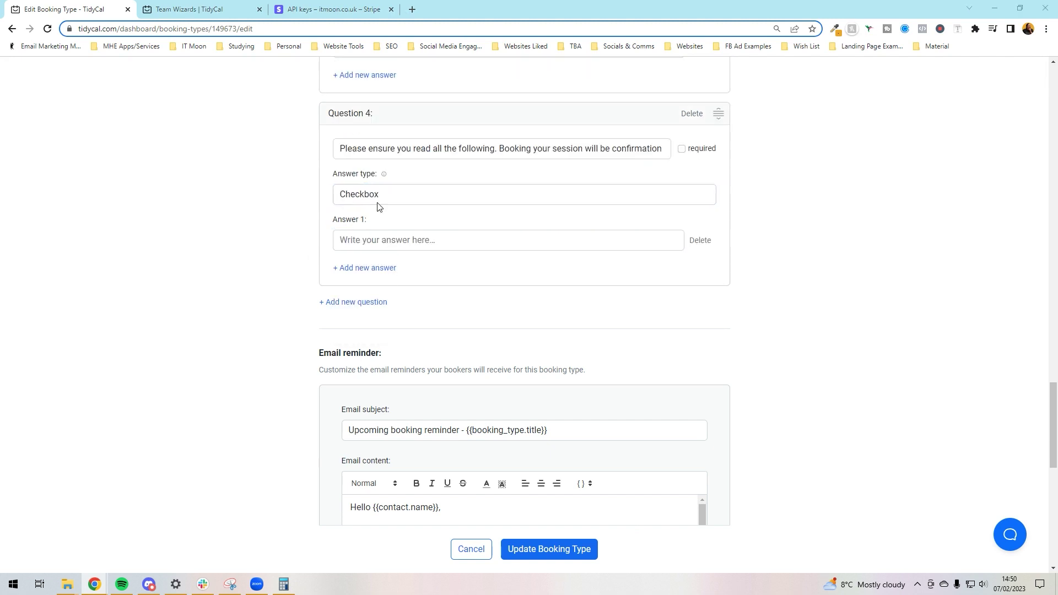
pyautogui.click(367, 238)
pyautogui.hotkey('ctrl', 'v')
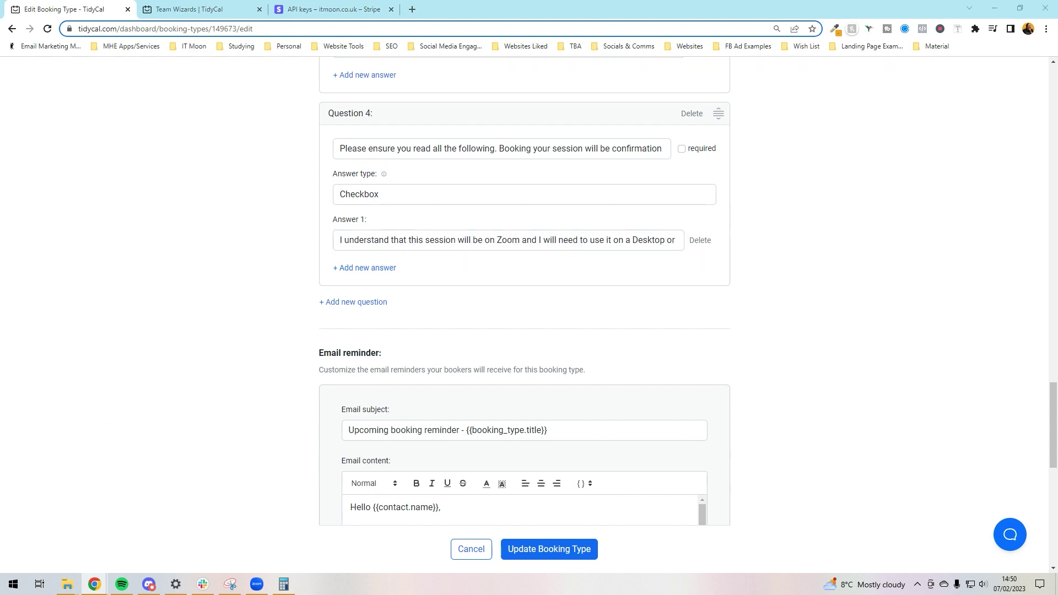
pyautogui.click(386, 272)
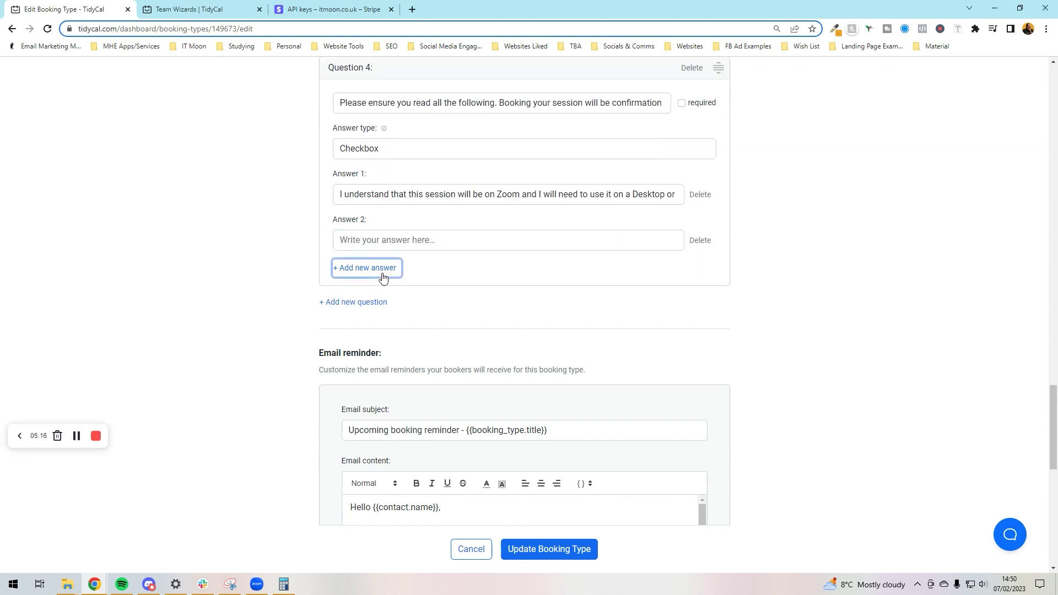
pyautogui.click(394, 248)
pyautogui.hotkey('ctrl', 'v')
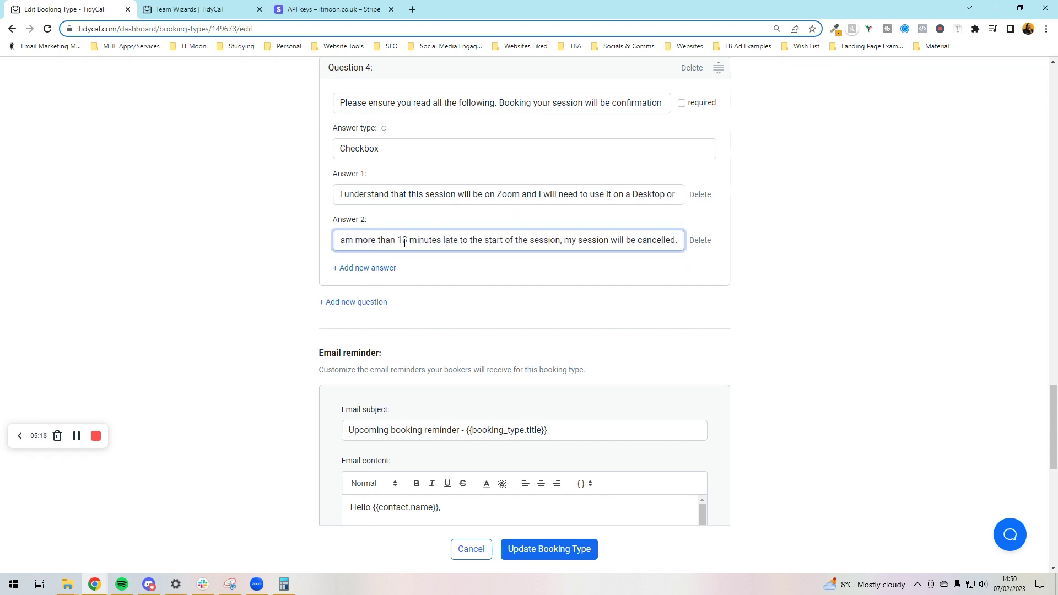
pyautogui.click(235, 229)
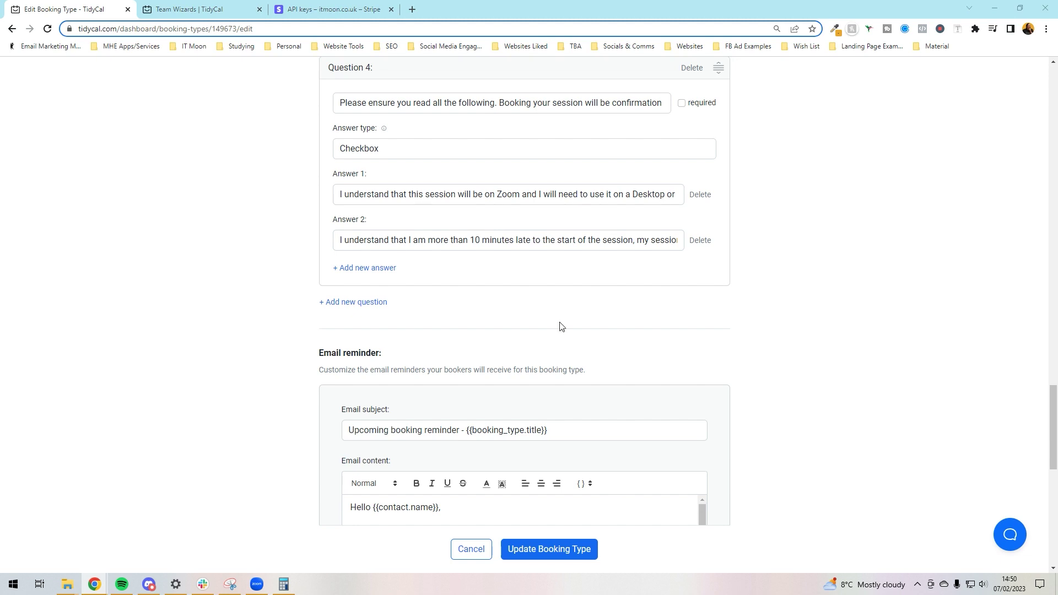
pyautogui.scroll(-3, 459, 279)
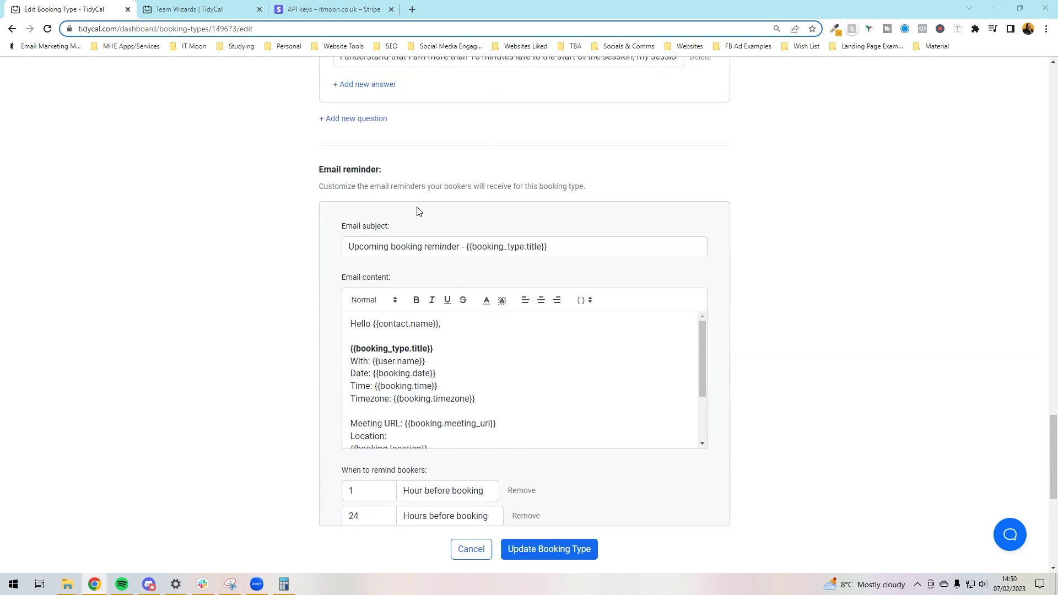
pyautogui.scroll(-2, 419, 213)
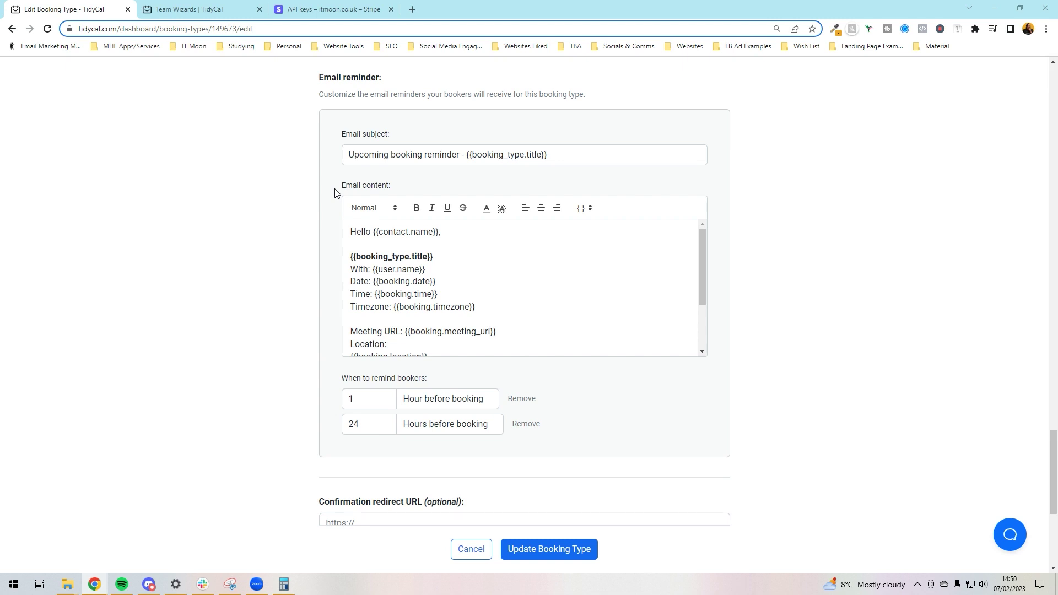
pyautogui.click(438, 234)
pyautogui.click(583, 209)
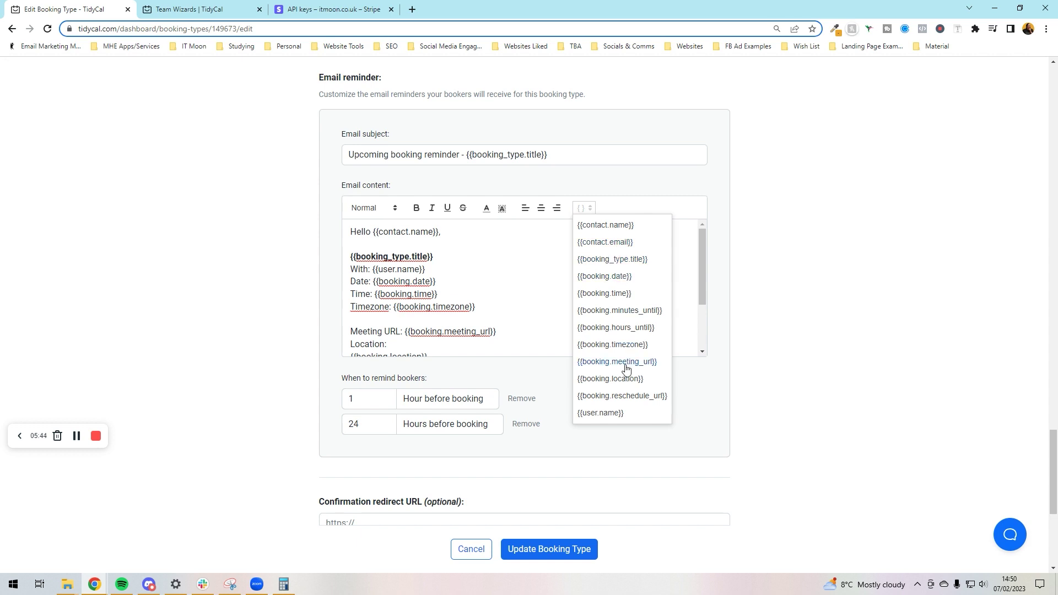
pyautogui.click(478, 291)
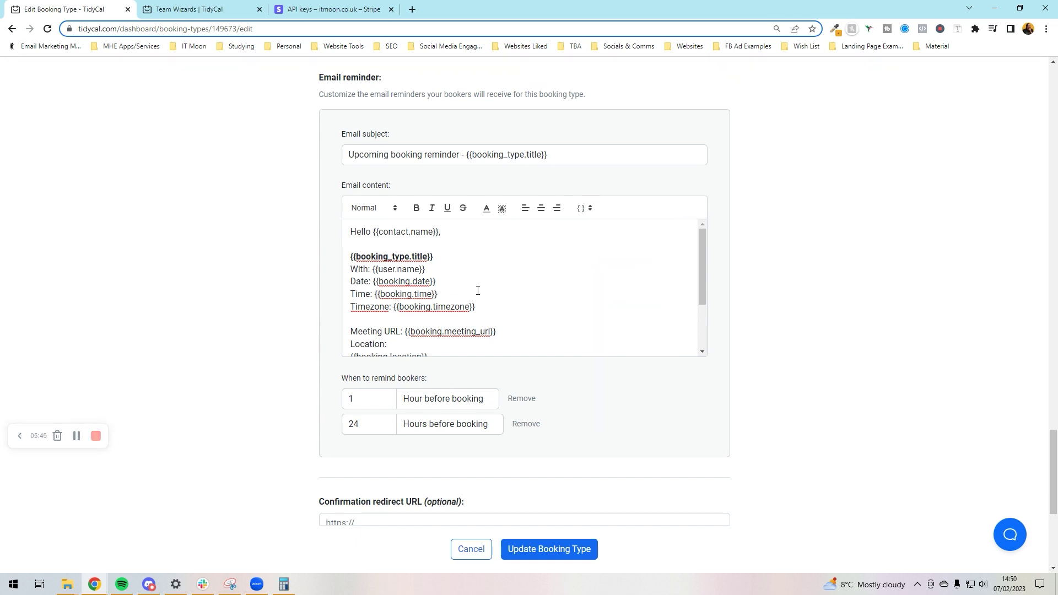
pyautogui.moveTo(436, 258); pyautogui.dragTo(350, 256)
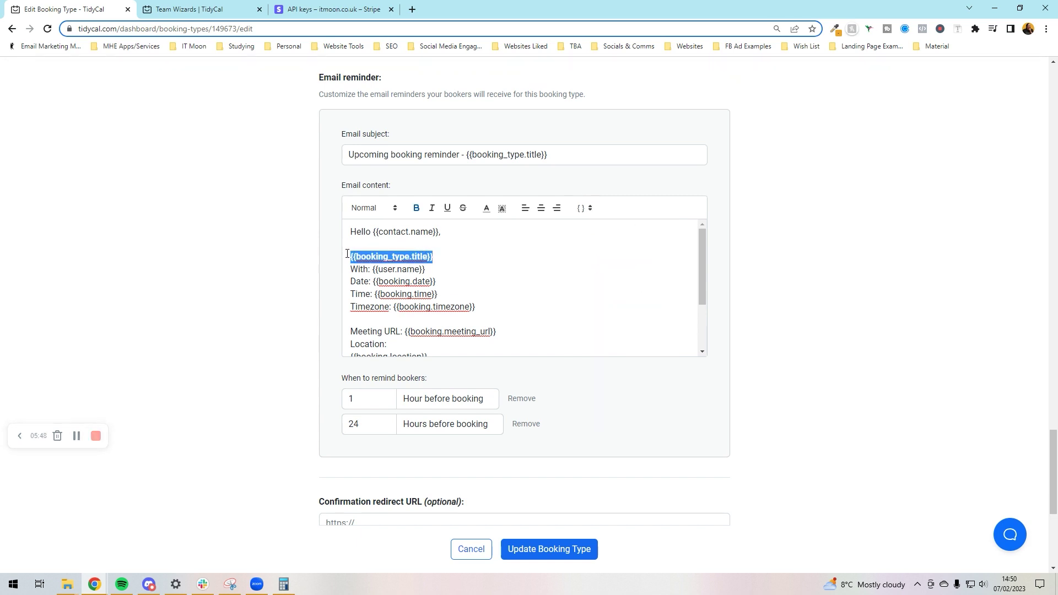
pyautogui.click(264, 267)
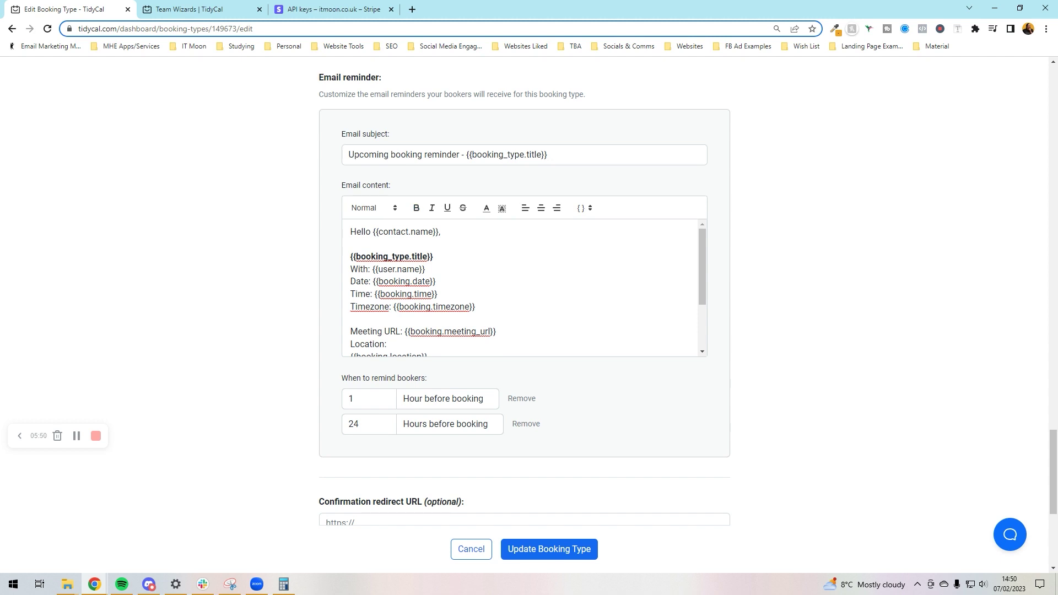
pyautogui.scroll(-3, 470, 310)
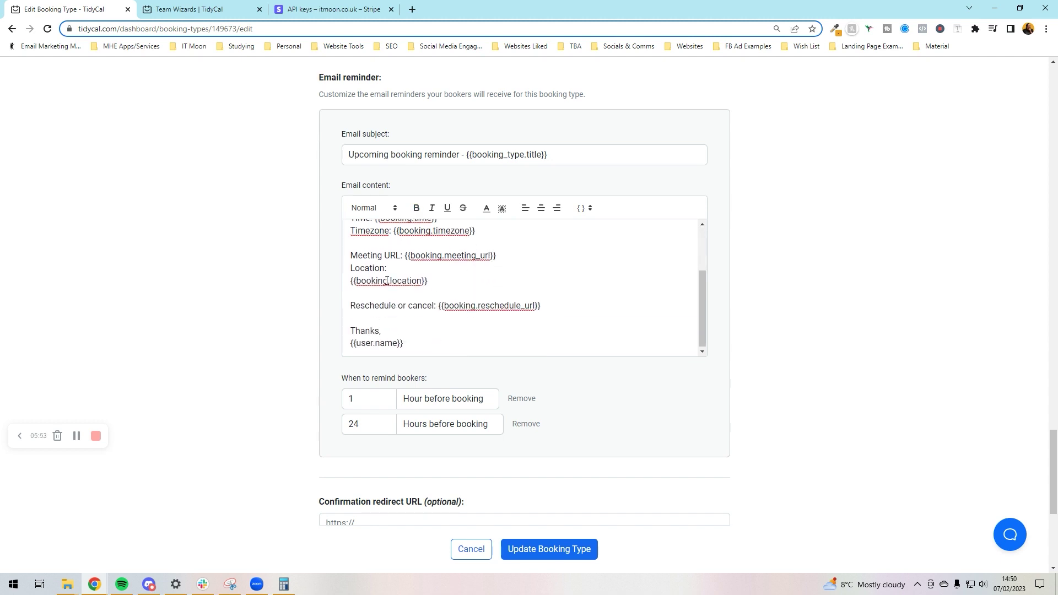
pyautogui.scroll(-3, 388, 280)
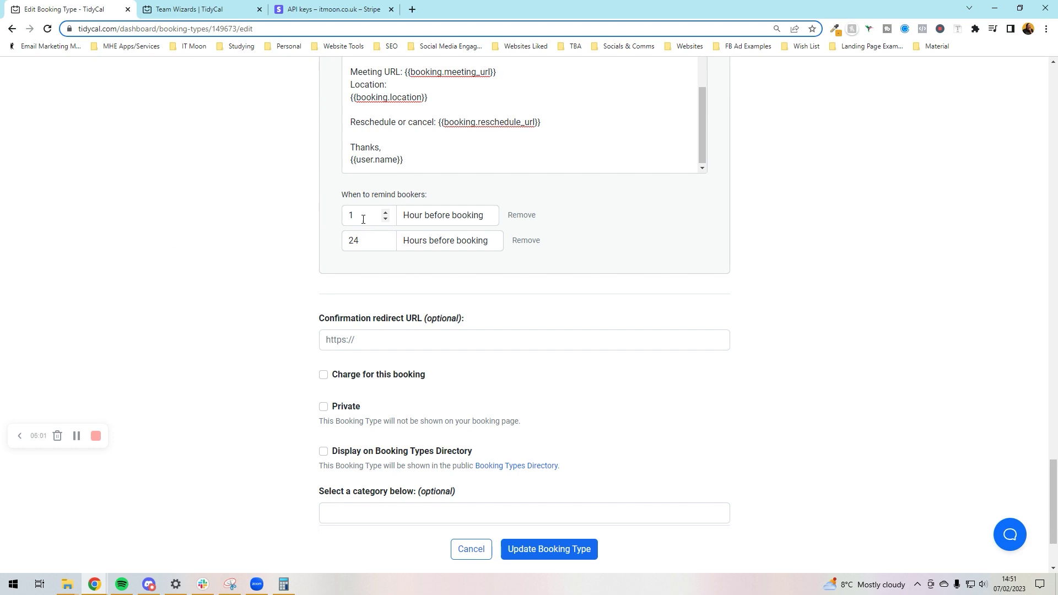
# Change the reminders from 1 and 24 hours to 2 and 36 hours, and turn on charging.
pyautogui.moveTo(364, 219); pyautogui.dragTo(319, 202)
pyautogui.write('2')
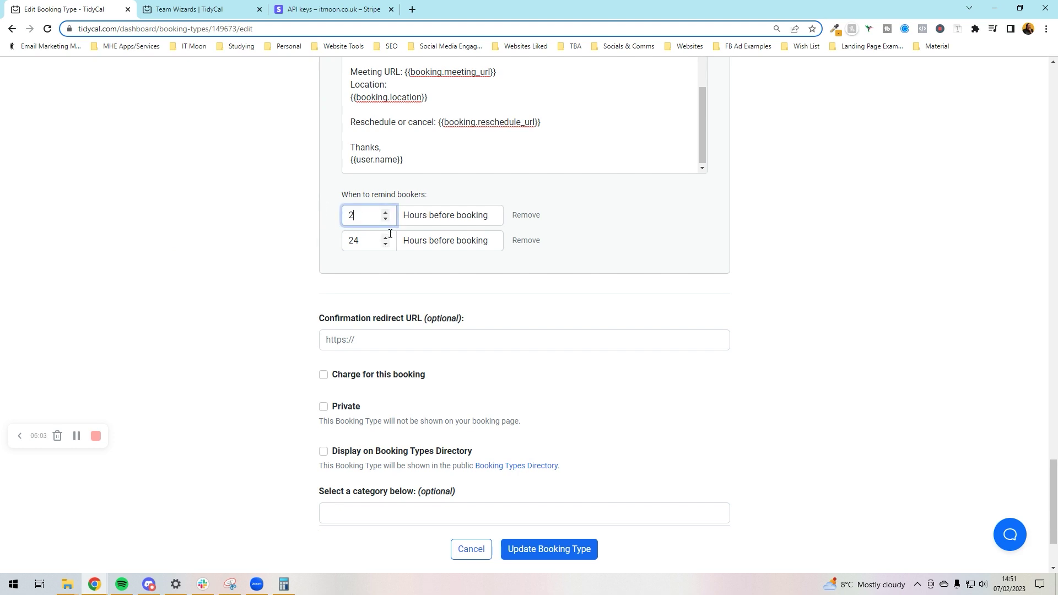
pyautogui.moveTo(366, 241); pyautogui.dragTo(334, 243)
pyautogui.click(289, 240)
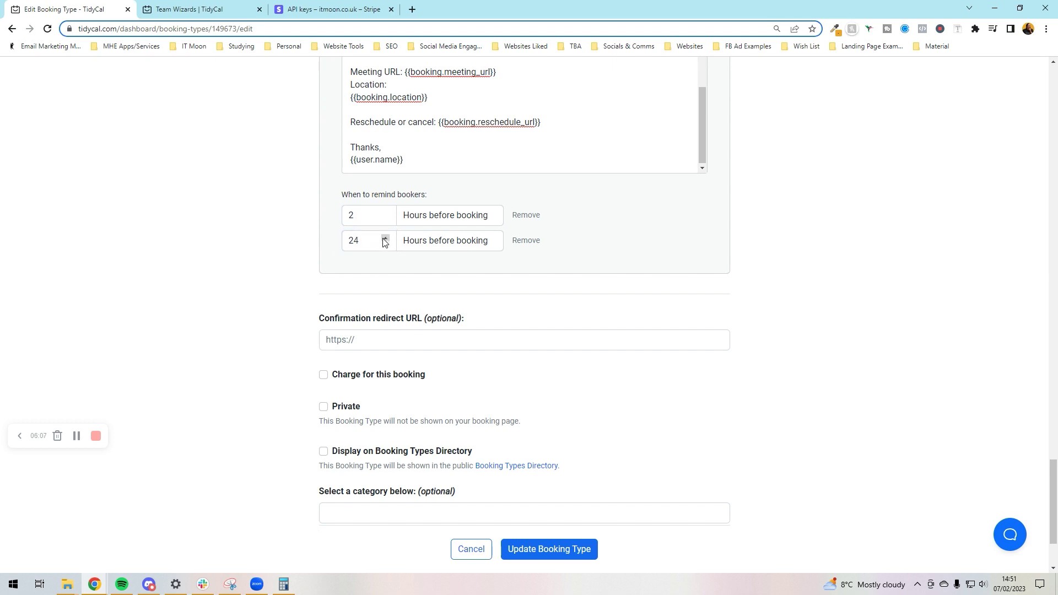
pyautogui.moveTo(367, 241); pyautogui.dragTo(326, 246)
pyautogui.write('36')
pyautogui.click(278, 244)
pyautogui.scroll(-2, 278, 241)
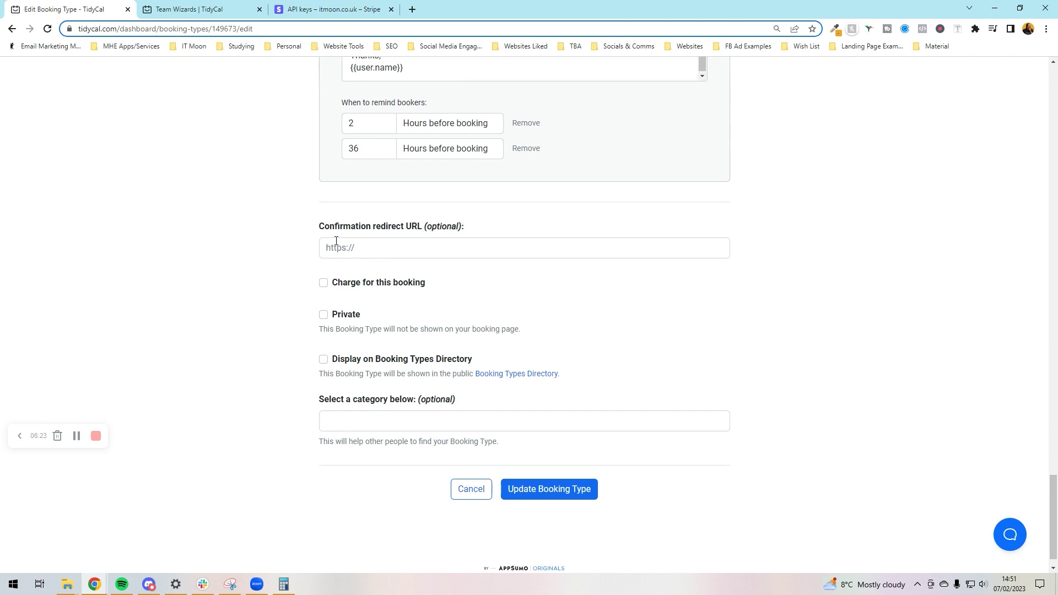
pyautogui.click(324, 283)
# Choose Stripe as the payment platform and set the price to 177.00, then glance at the public page.
pyautogui.click(494, 312)
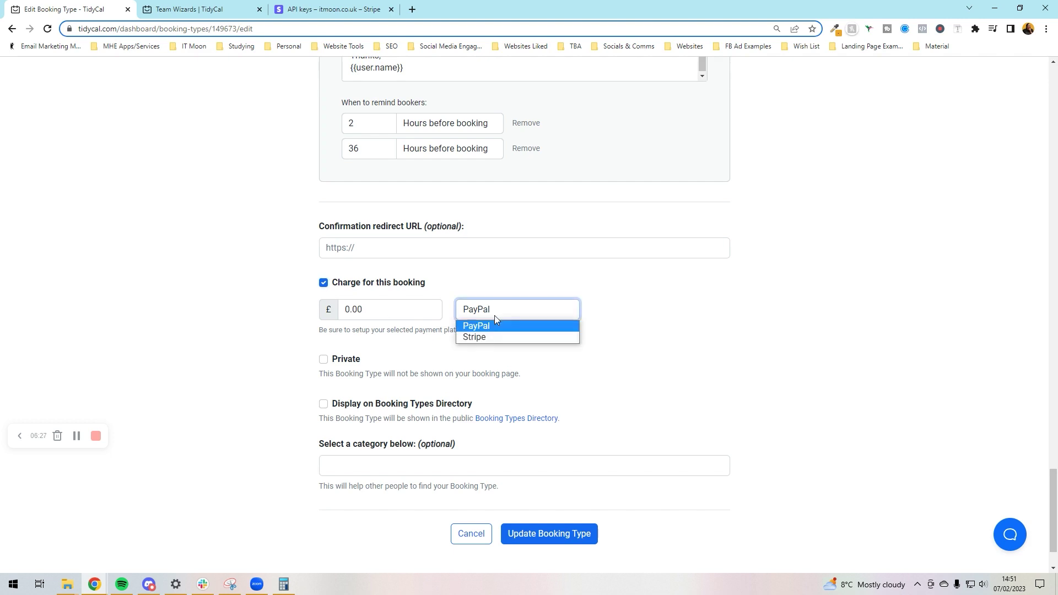
pyautogui.click(493, 336)
pyautogui.moveTo(380, 310); pyautogui.dragTo(276, 315)
pyautogui.write('177.00')
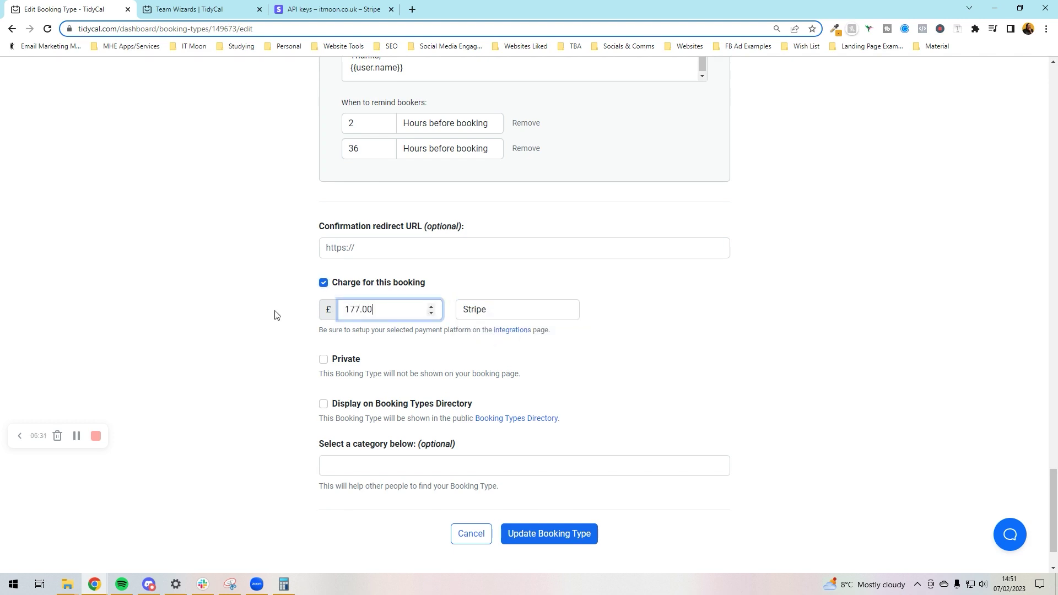
pyautogui.click(277, 314)
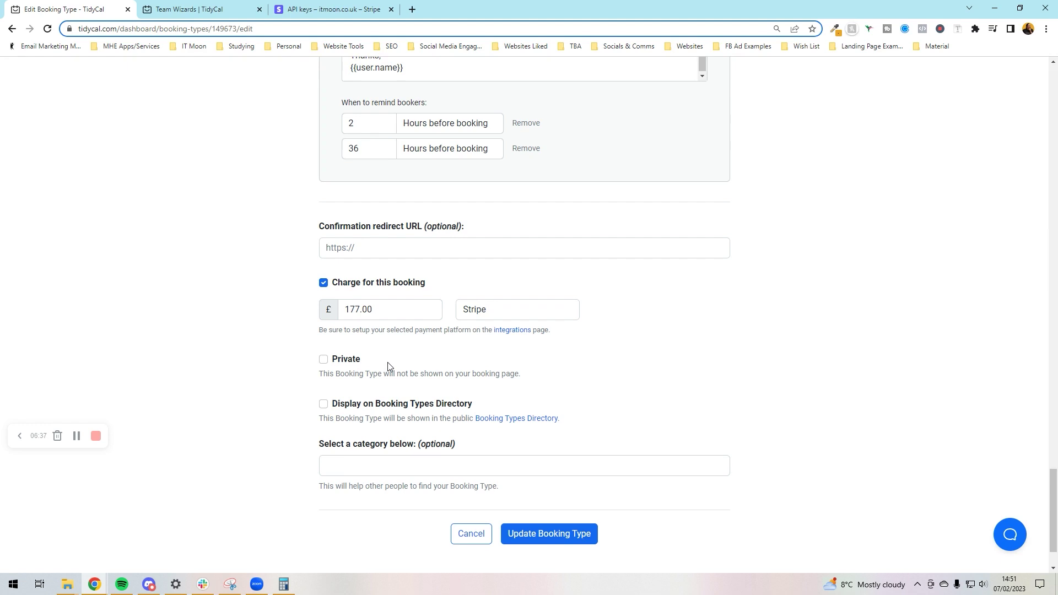
pyautogui.click(193, 11)
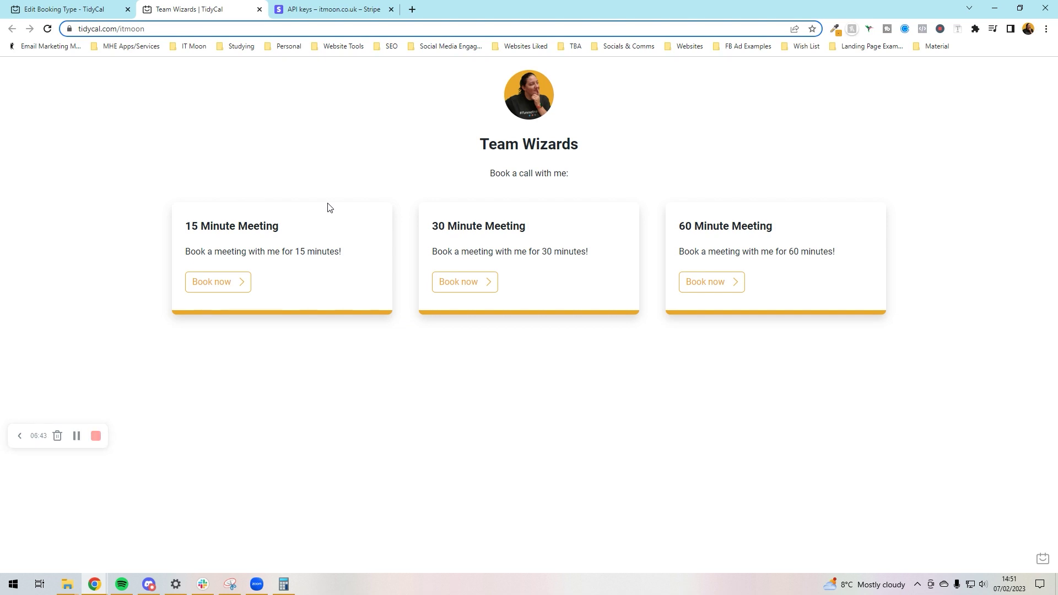
pyautogui.click(80, 7)
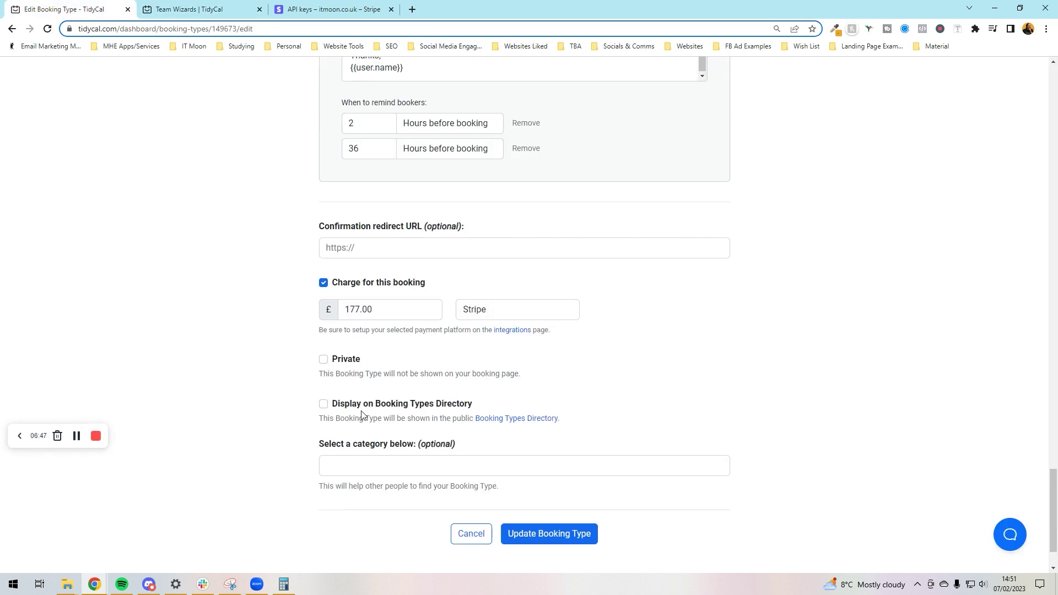
# Tick Display on Booking Types Directory, choose the Business category, and click Update Booking Type.
pyautogui.click(323, 406)
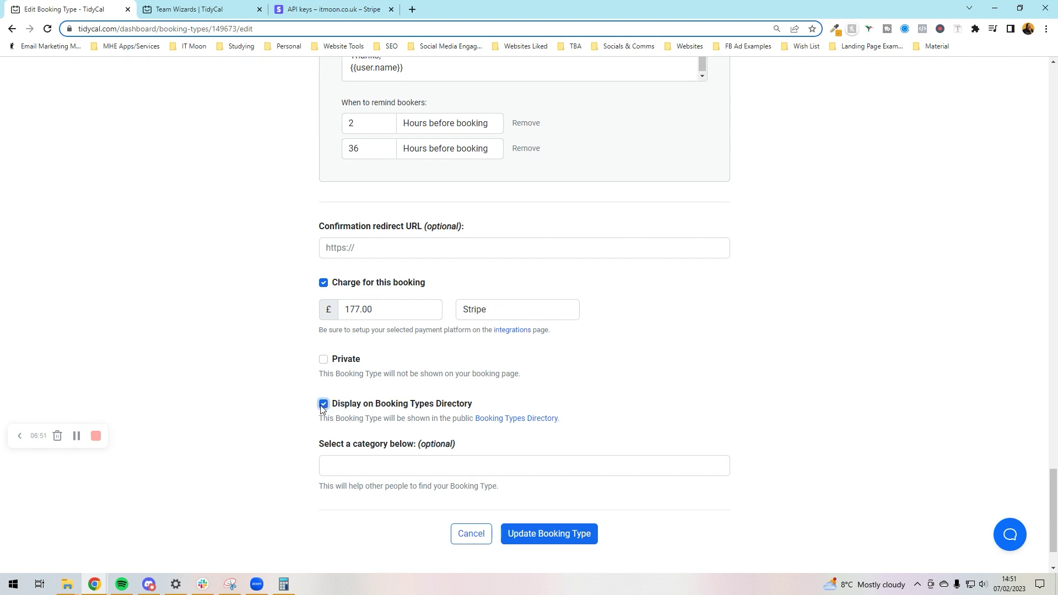
pyautogui.scroll(-2, 251, 426)
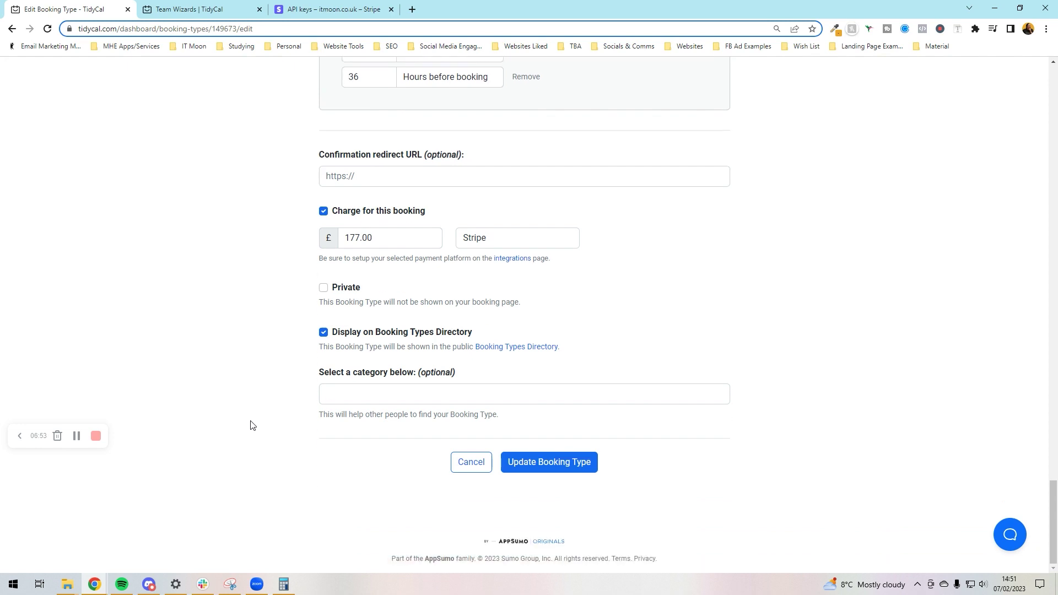
pyautogui.click(353, 402)
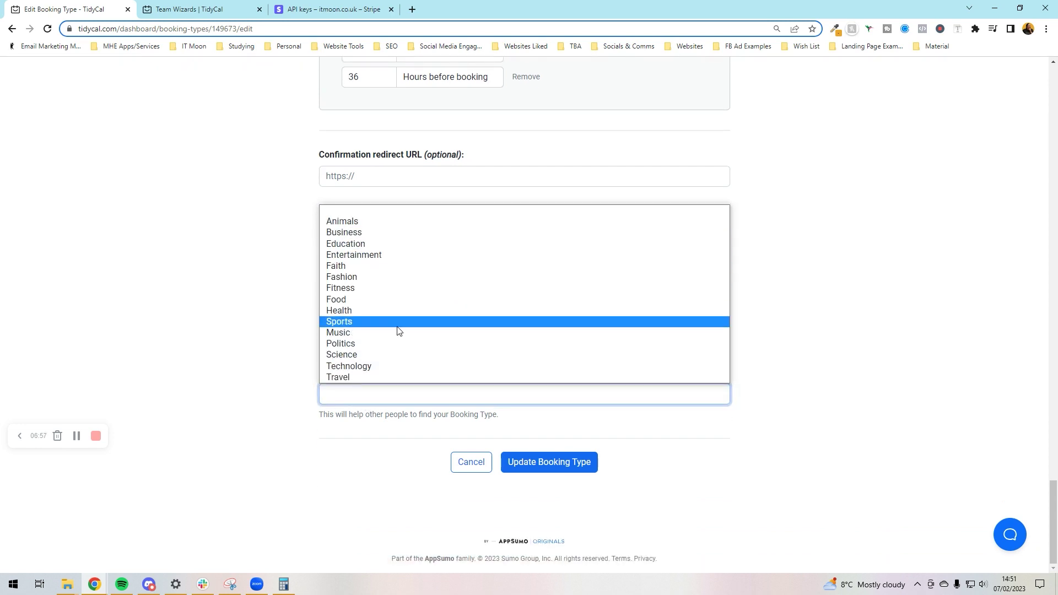
pyautogui.click(372, 238)
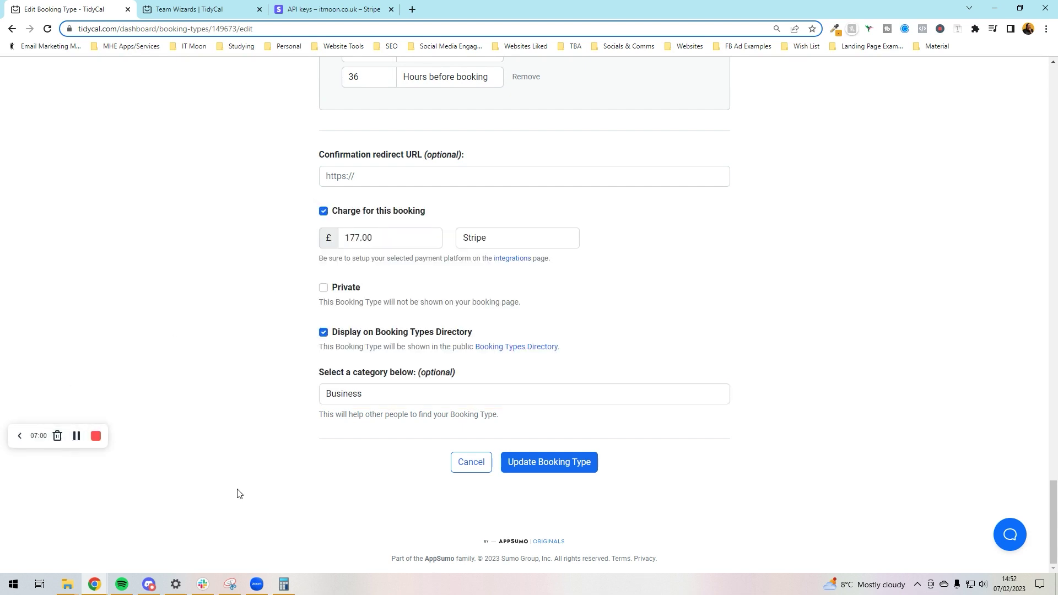
pyautogui.click(558, 459)
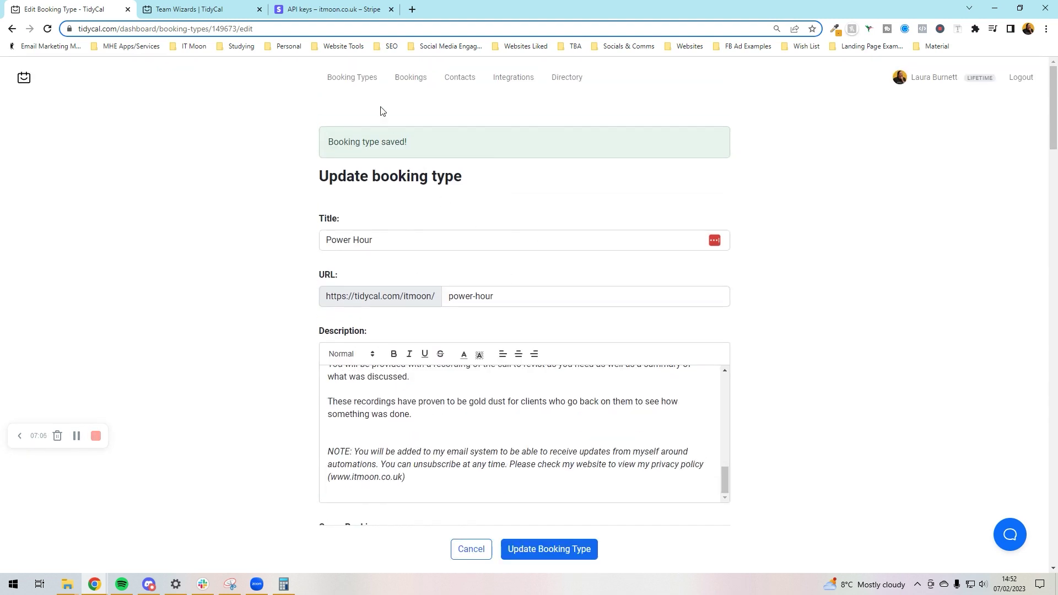
# Open the public /power-hour booking page from the Booking Types list.
pyautogui.click(365, 80)
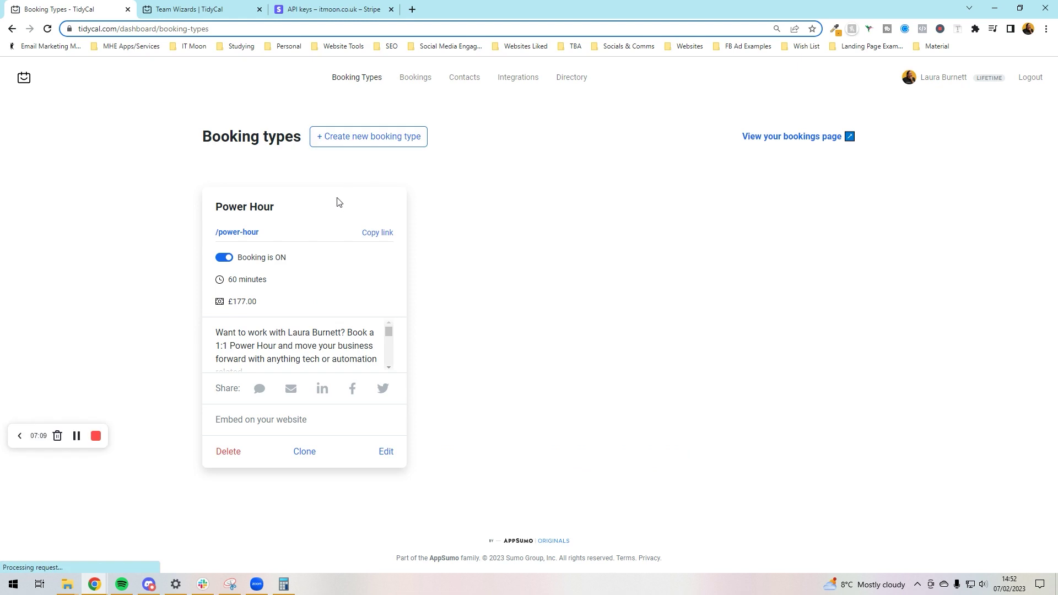
pyautogui.click(243, 234)
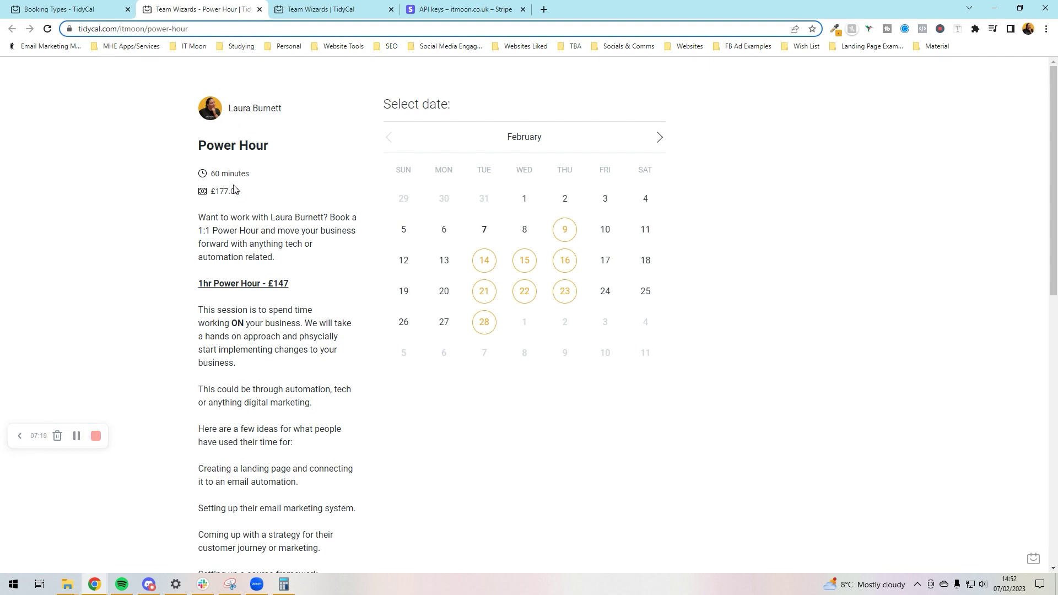
pyautogui.scroll(-9, 243, 231)
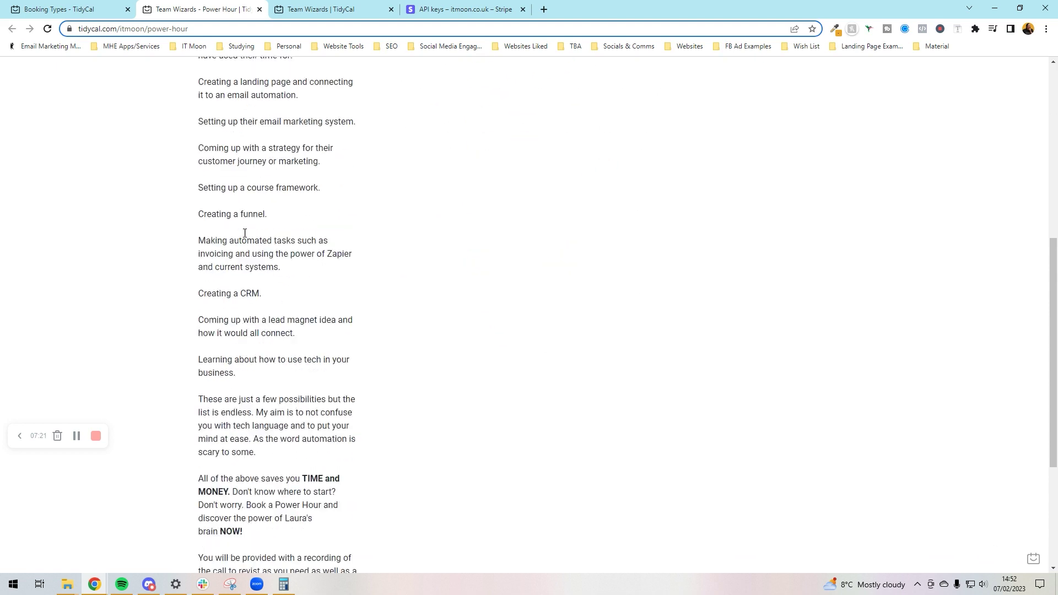
pyautogui.scroll(9, 245, 232)
# Try the 14 February 10:00 am slot with the email cleared, then return to the dashboard.
pyautogui.click(485, 262)
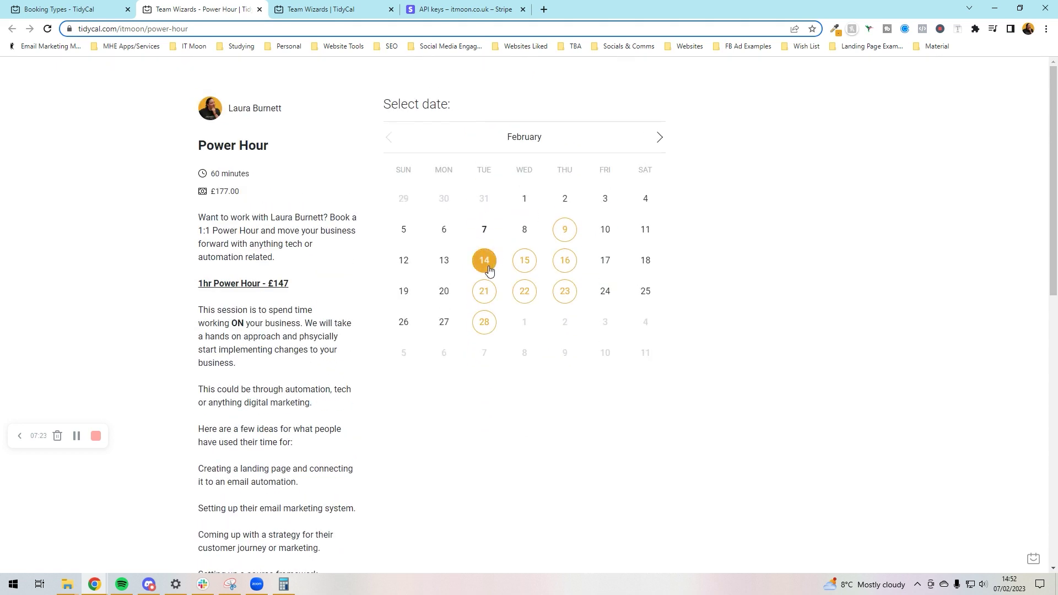
pyautogui.click(740, 172)
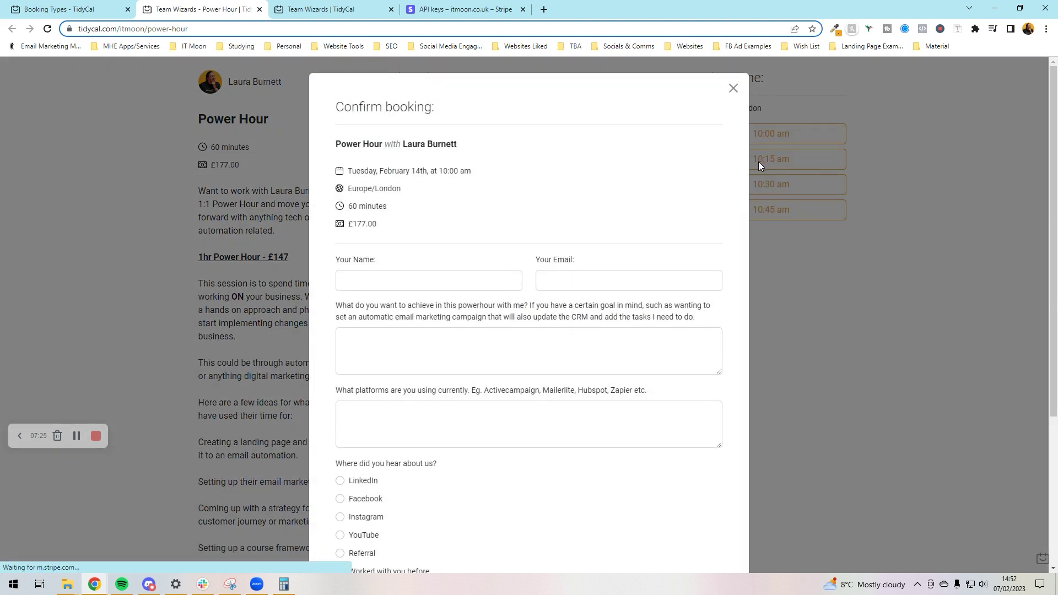
pyautogui.tripleClick(596, 289)
pyautogui.press('BackSpace')
pyautogui.click(558, 220)
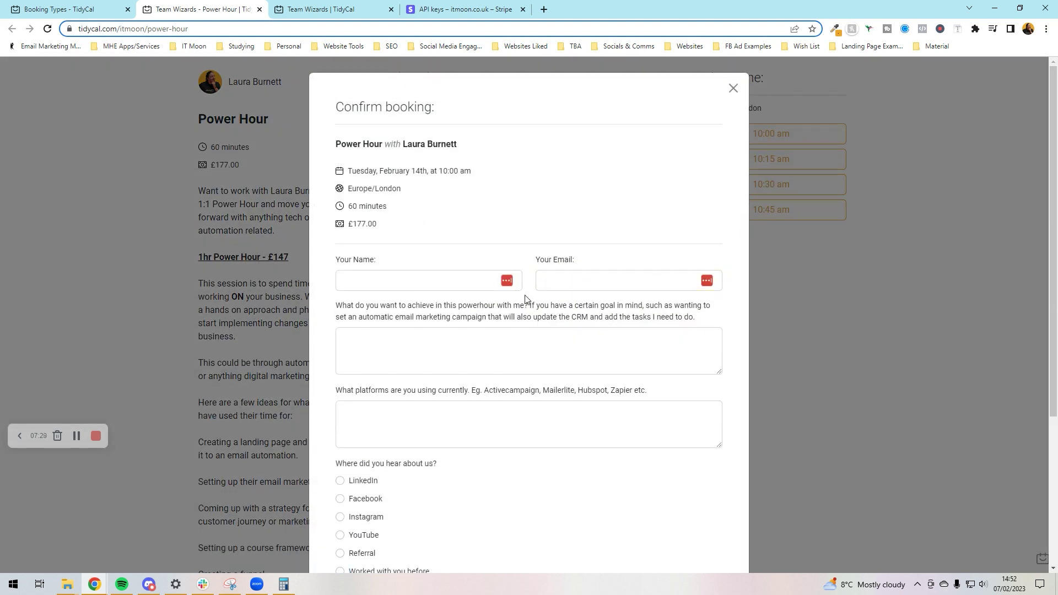
pyautogui.scroll(-3, 495, 248)
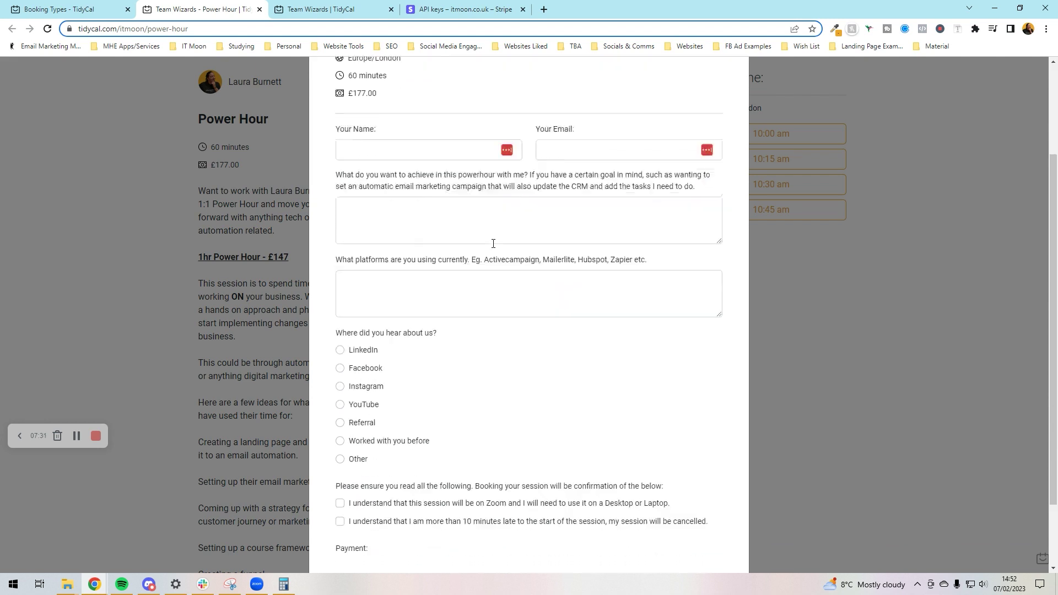
pyautogui.scroll(-2, 494, 244)
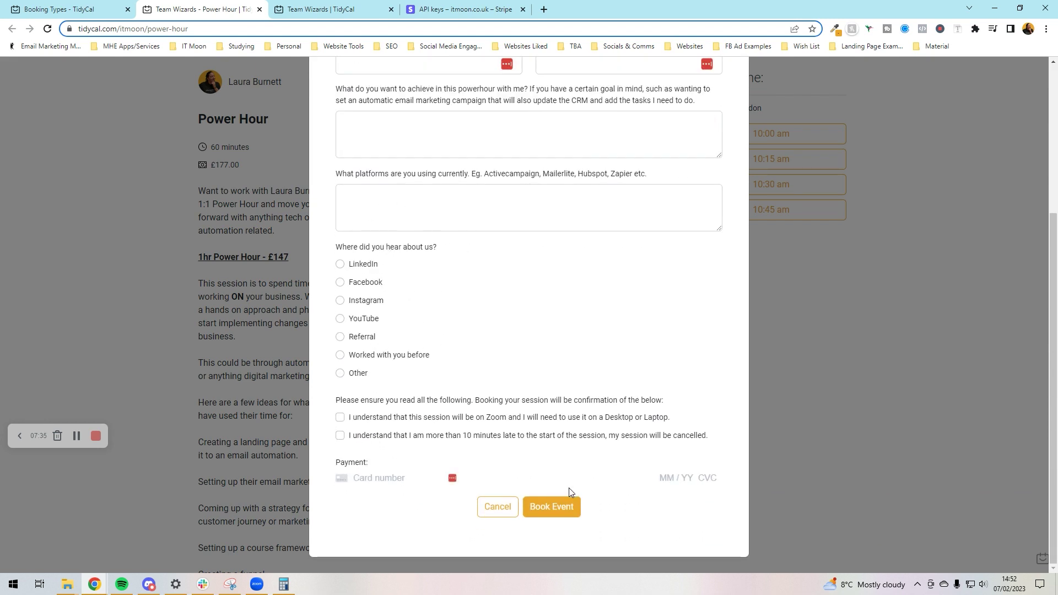
pyautogui.click(208, 379)
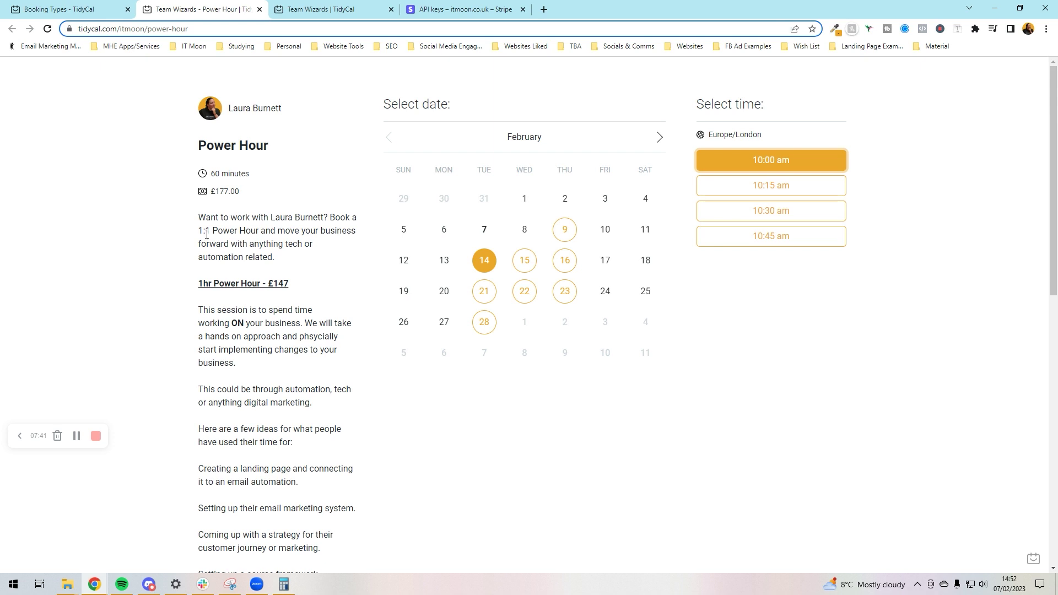
pyautogui.click(76, 7)
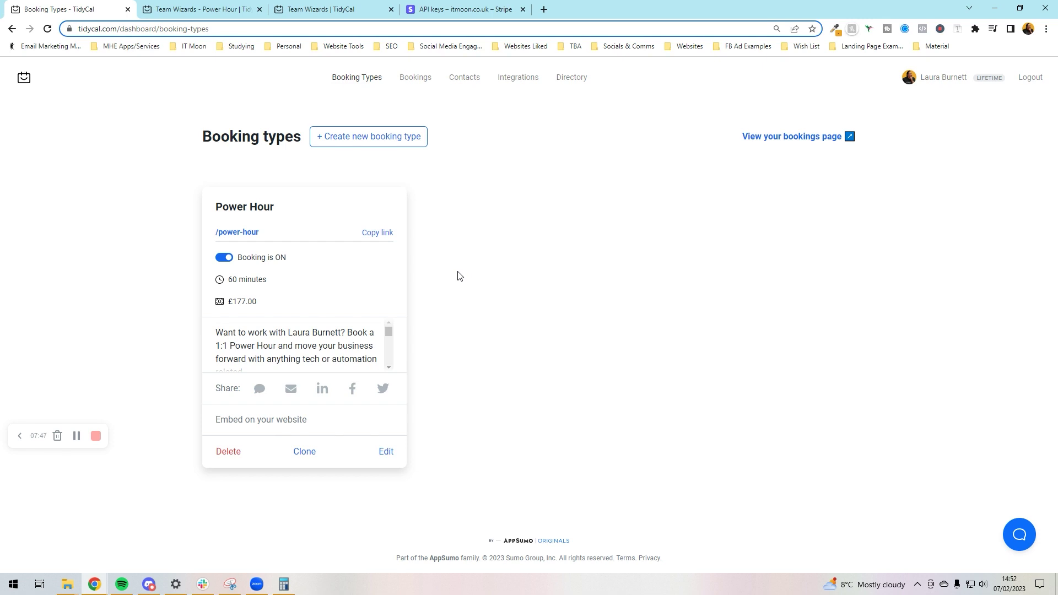
# Clone Power Hour and rename the copy 'New Client Meeting'.
pyautogui.click(311, 452)
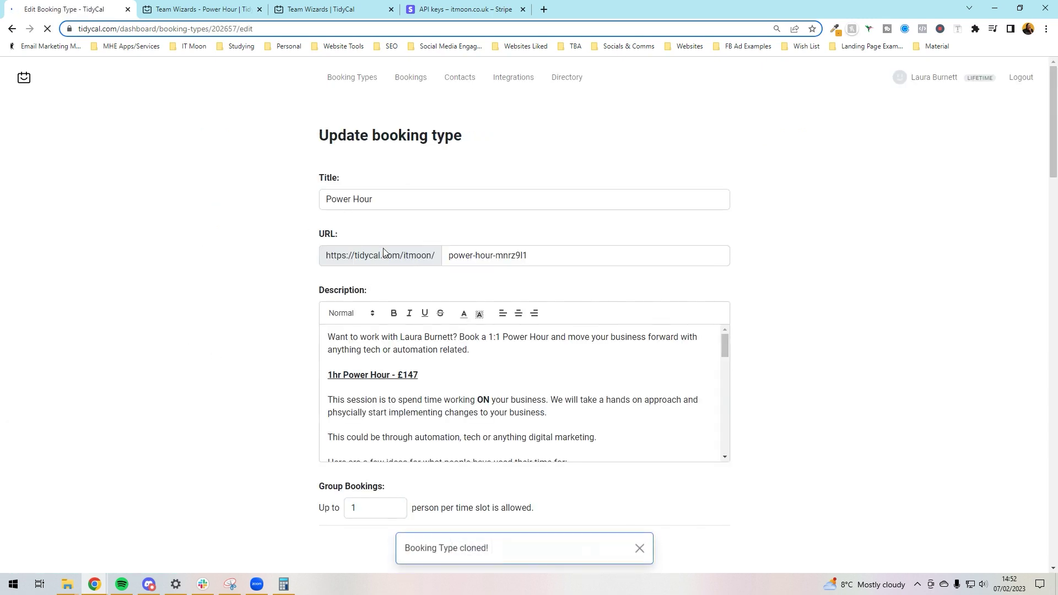
pyautogui.moveTo(422, 208); pyautogui.dragTo(208, 203)
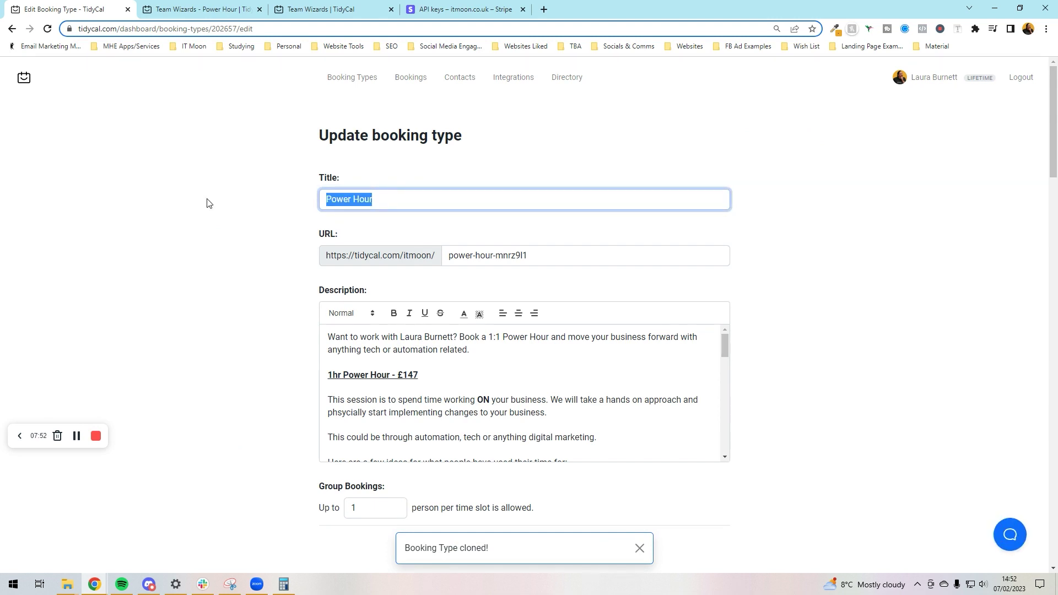
pyautogui.write('New Client')
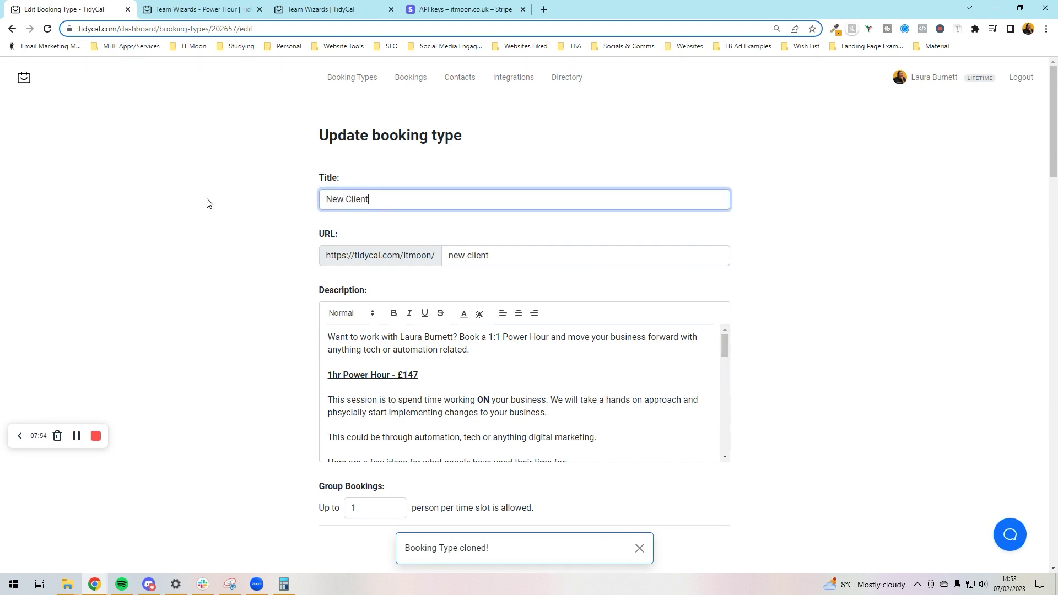
pyautogui.write(' Meeting')
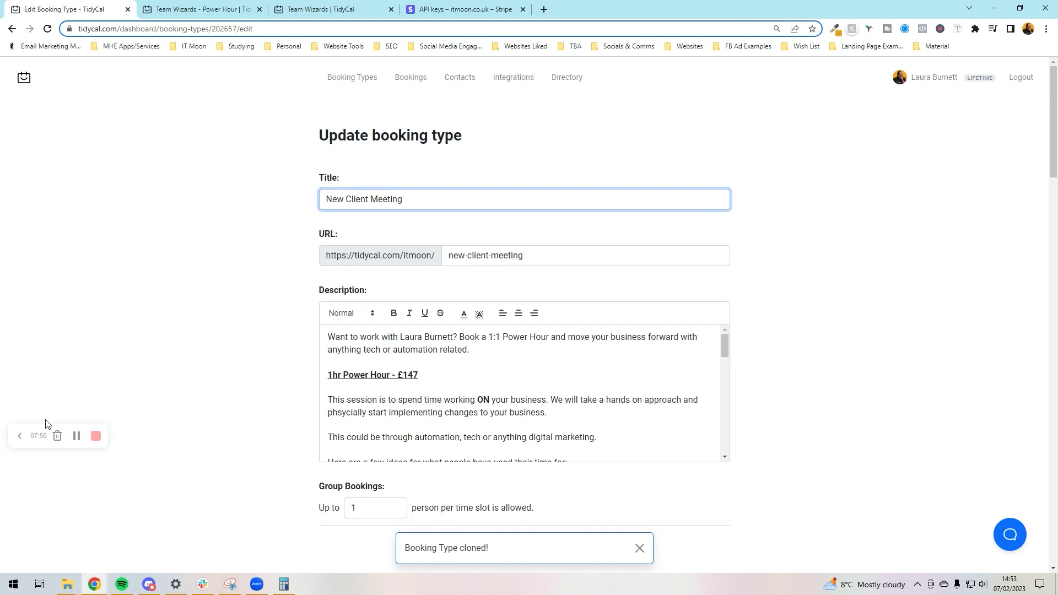
pyautogui.click(70, 437)
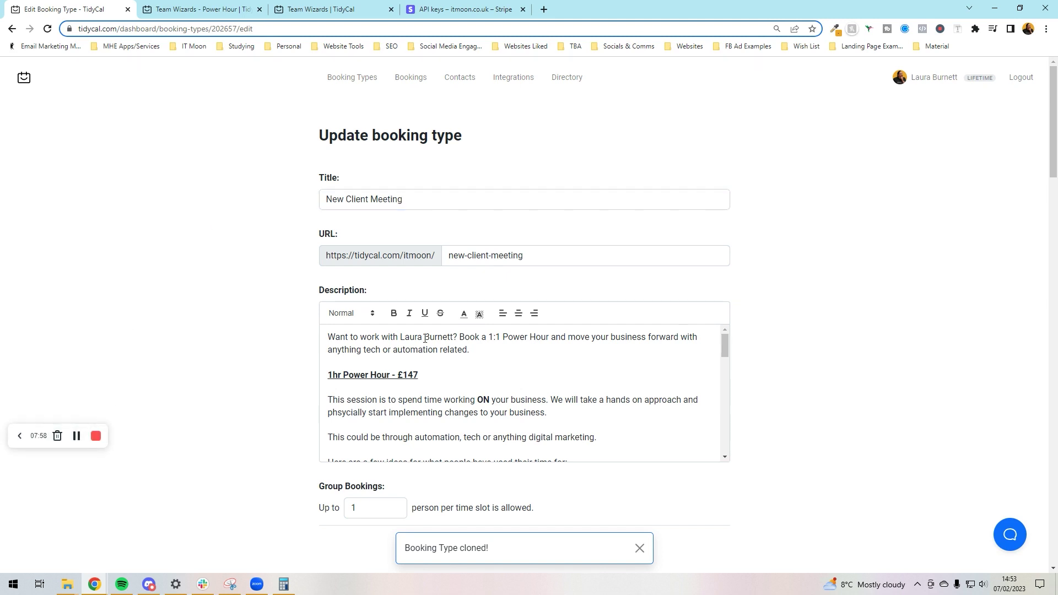
# Replace the copied Power Hour description with the new introductory text.
pyautogui.click(491, 387)
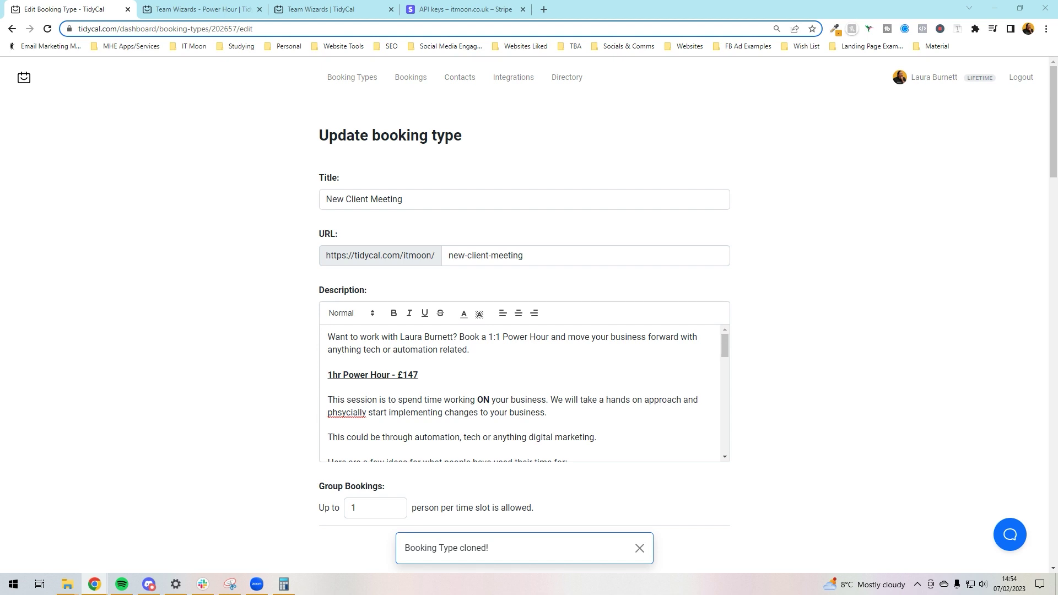
pyautogui.click(392, 398)
pyautogui.hotkey('ctrl', 'a')
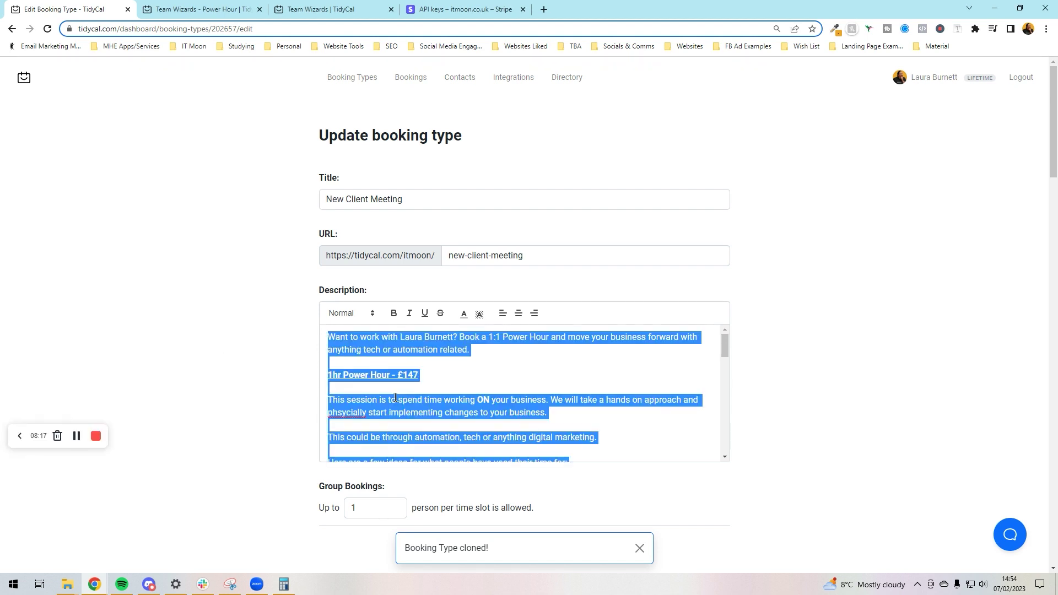
pyautogui.hotkey('ctrl', 'End')
# Set duration to 15 minutes, meeting padding to 15 minutes, and booking window to 30 days.
pyautogui.scroll(-6, 258, 371)
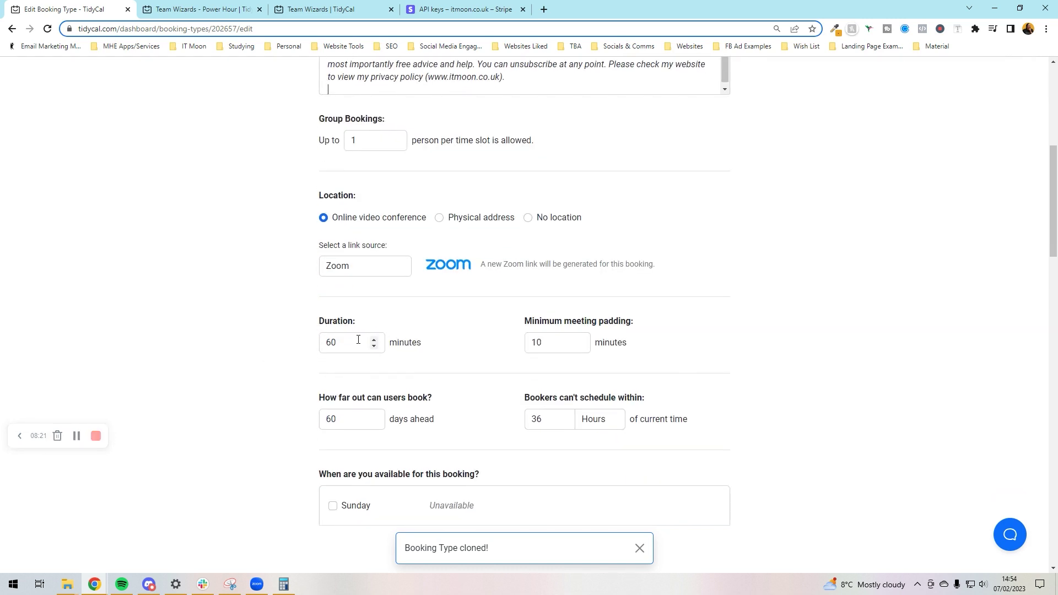
pyautogui.doubleClick(359, 343)
pyautogui.write('15')
pyautogui.press('Tab')
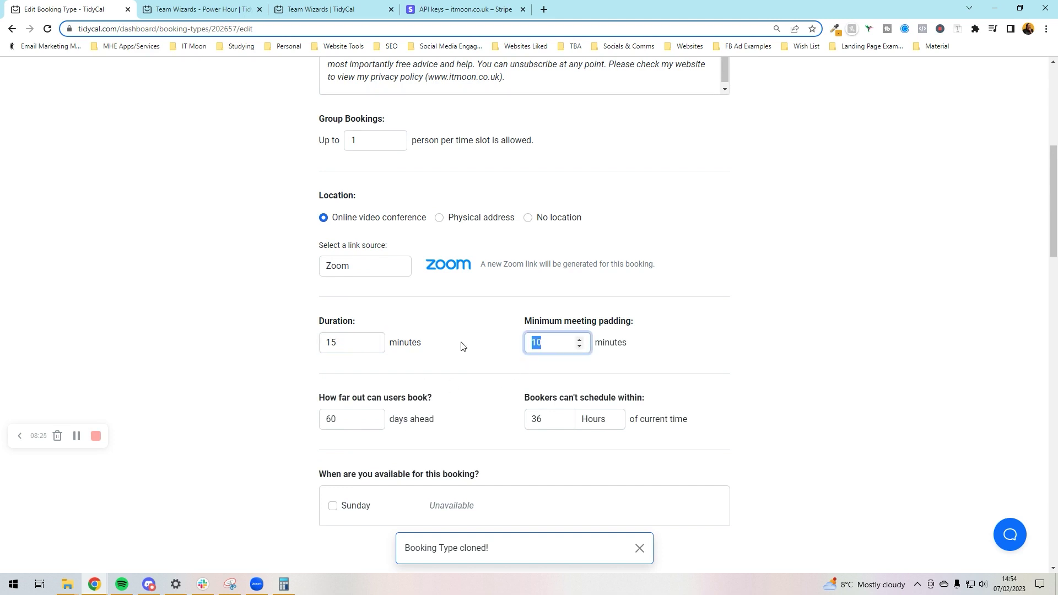
pyautogui.write('15')
pyautogui.click(457, 346)
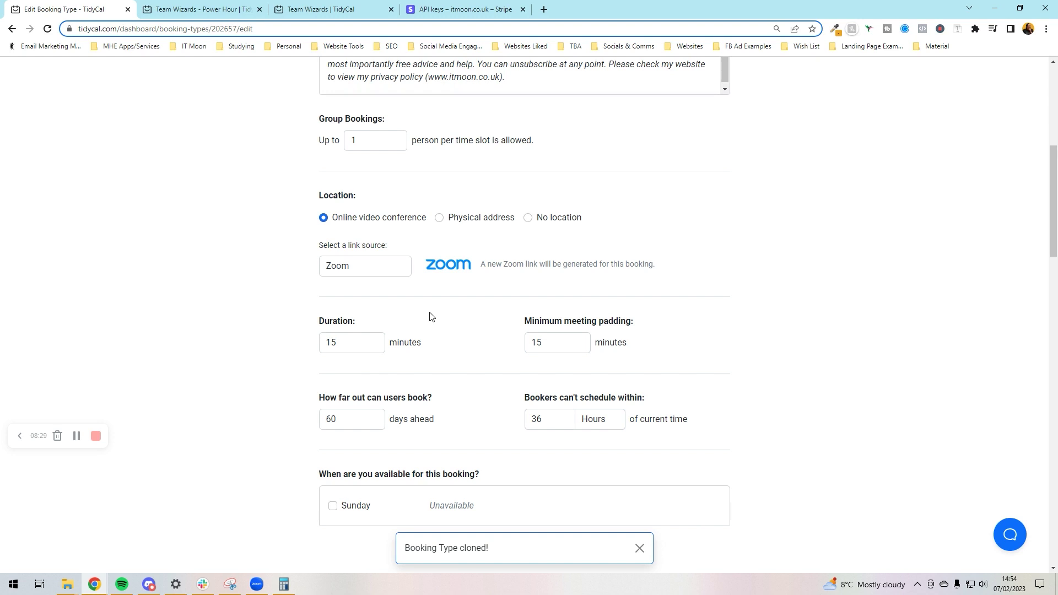
pyautogui.doubleClick(341, 421)
pyautogui.write('30')
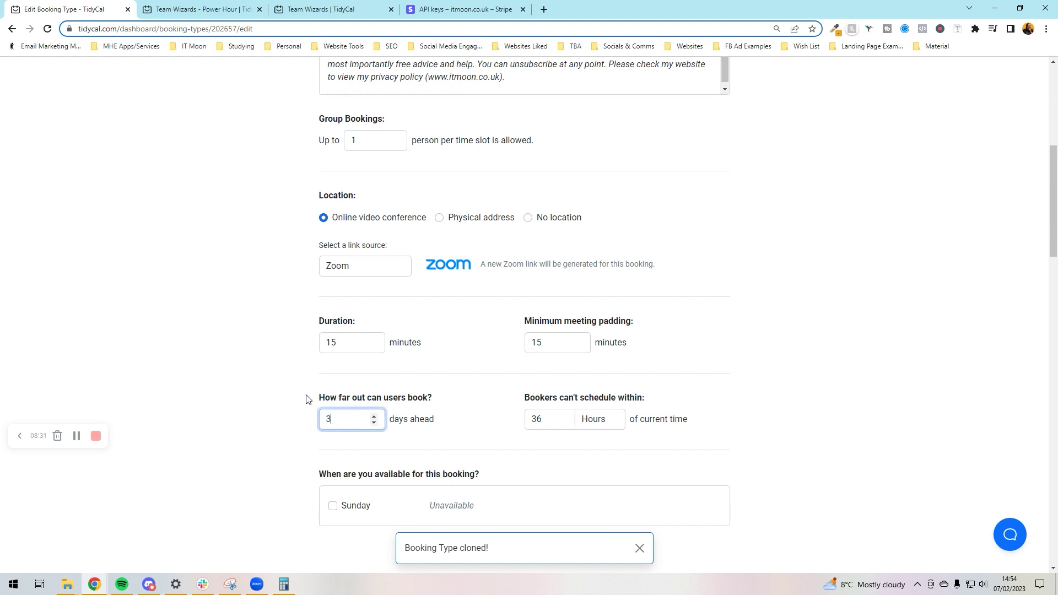
pyautogui.click(307, 400)
pyautogui.scroll(-8, 307, 399)
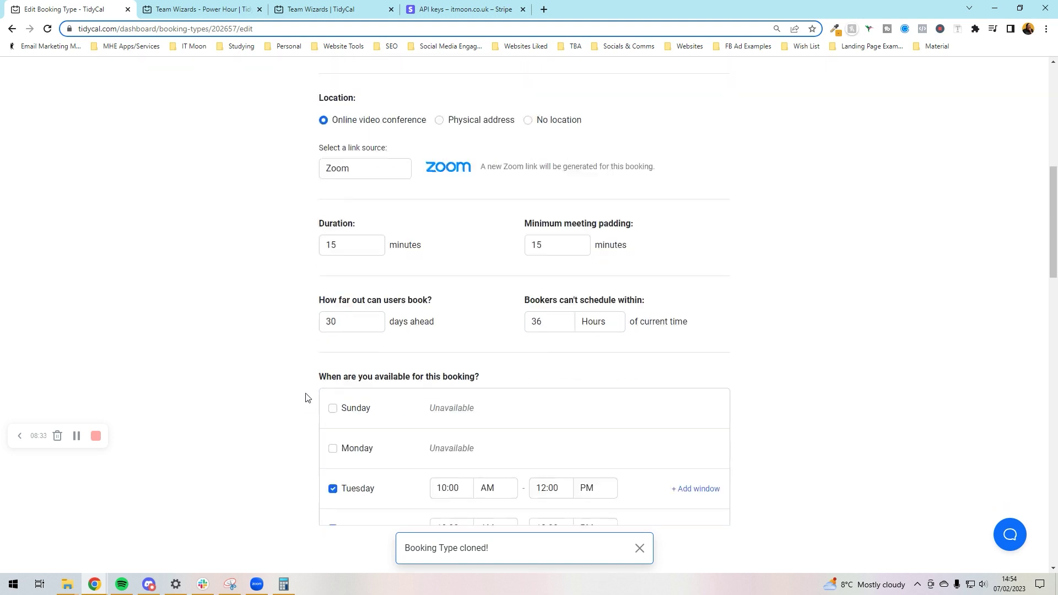
pyautogui.scroll(-4, 444, 358)
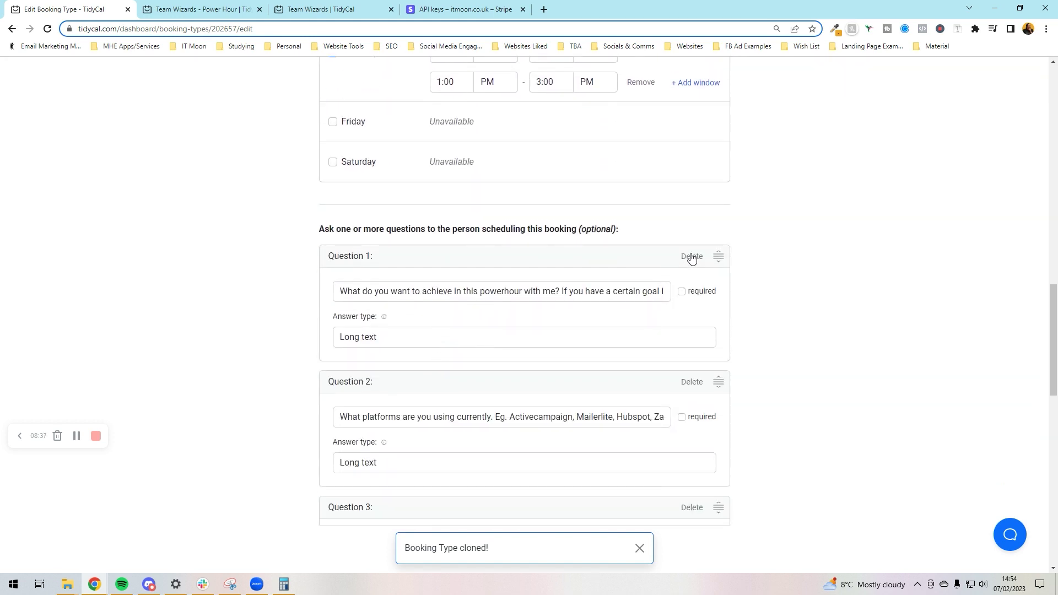
# Delete all four copied booking questions.
pyautogui.click(692, 257)
pyautogui.click(692, 258)
pyautogui.click(691, 257)
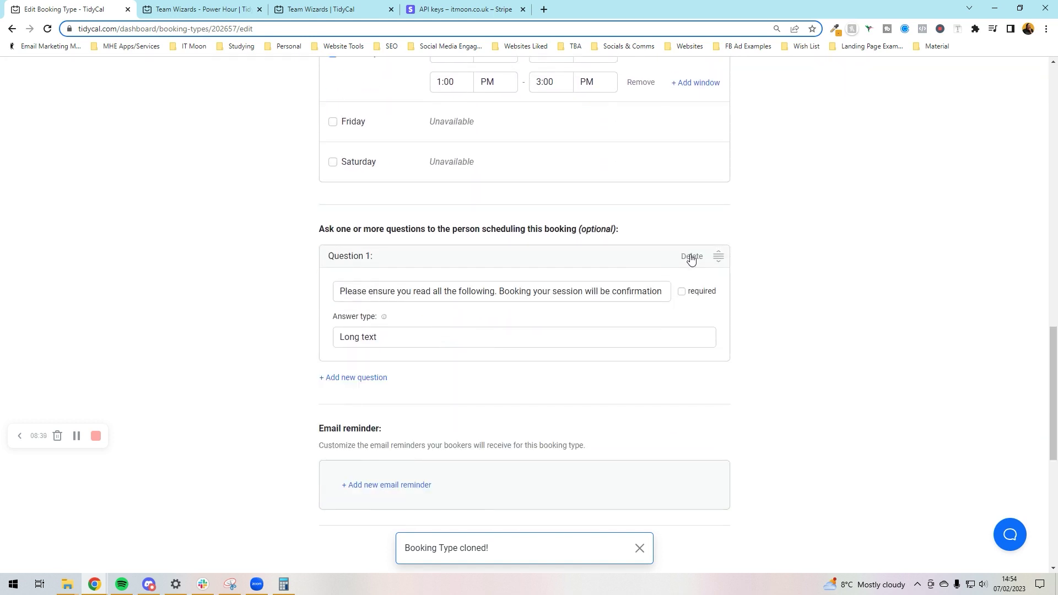
pyautogui.click(692, 257)
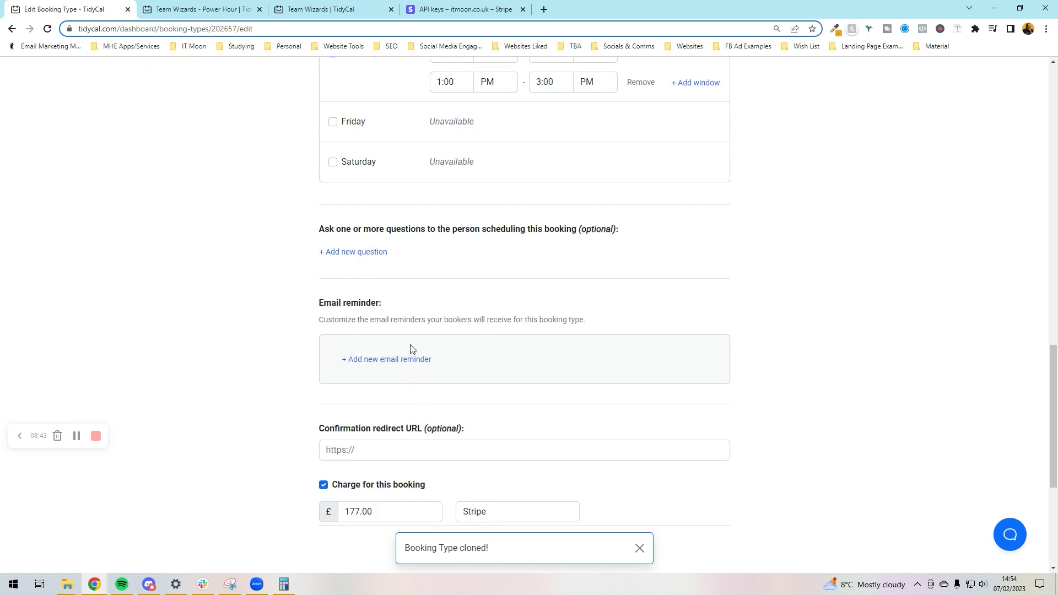
# Add two email reminders set to 1 and 36 hours before the booking.
pyautogui.click(401, 361)
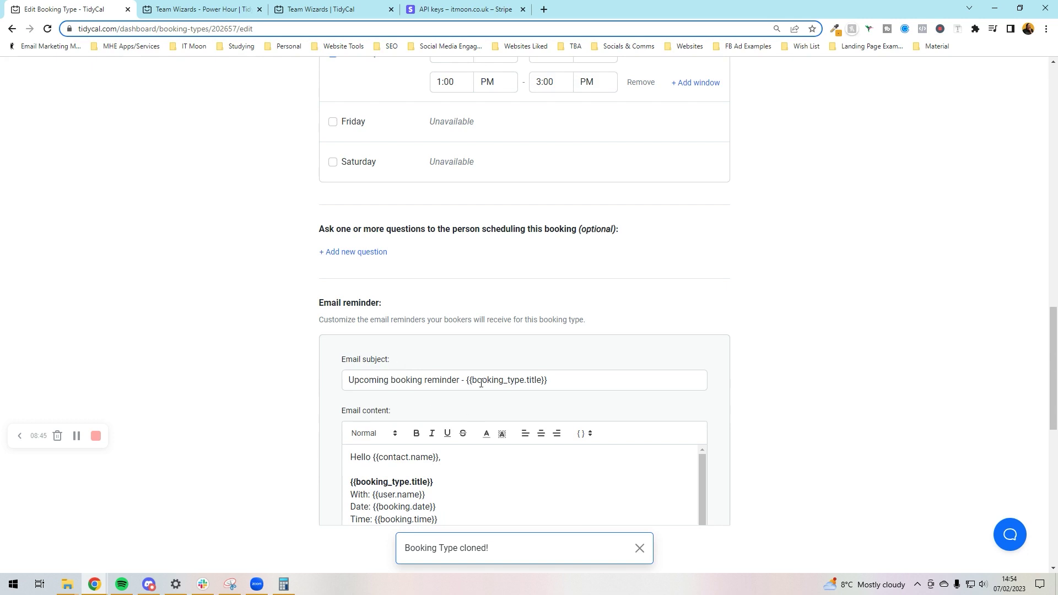
pyautogui.scroll(-5, 478, 374)
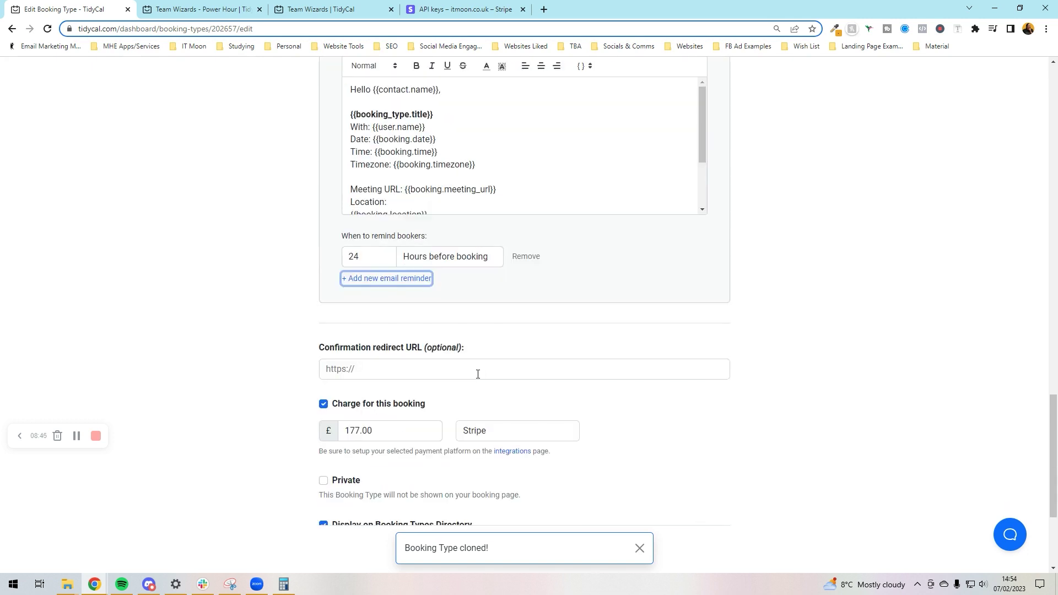
pyautogui.click(423, 282)
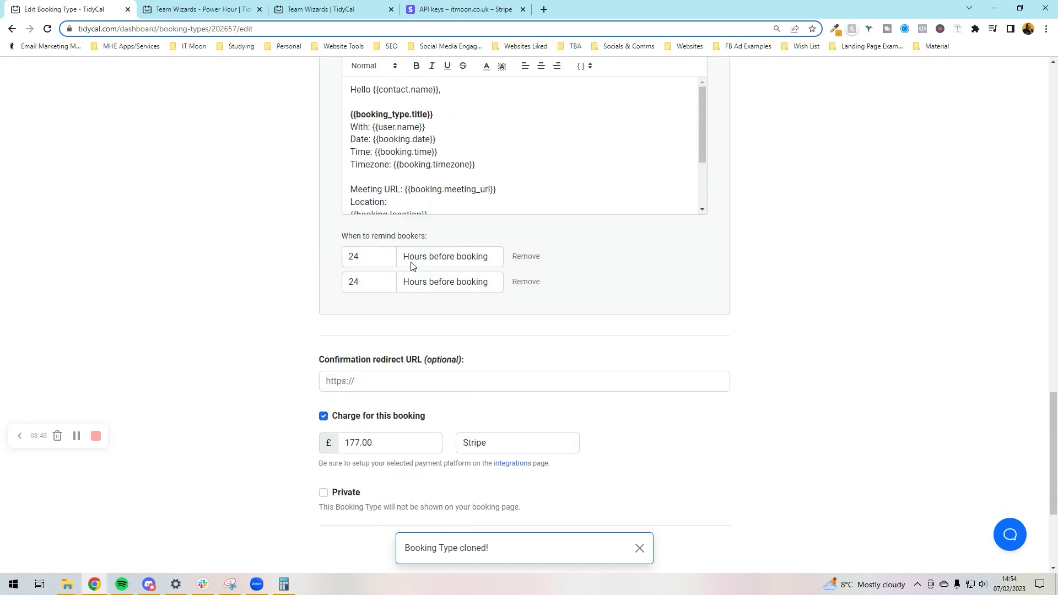
pyautogui.scroll(3, 410, 160)
pyautogui.scroll(-3, 431, 348)
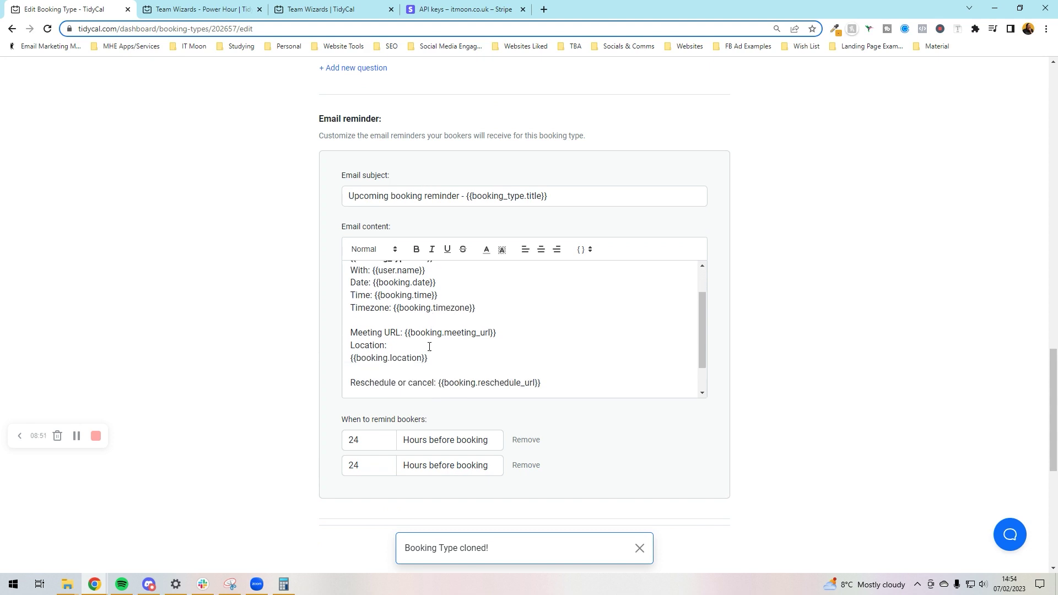
pyautogui.doubleClick(356, 440)
pyautogui.write('1')
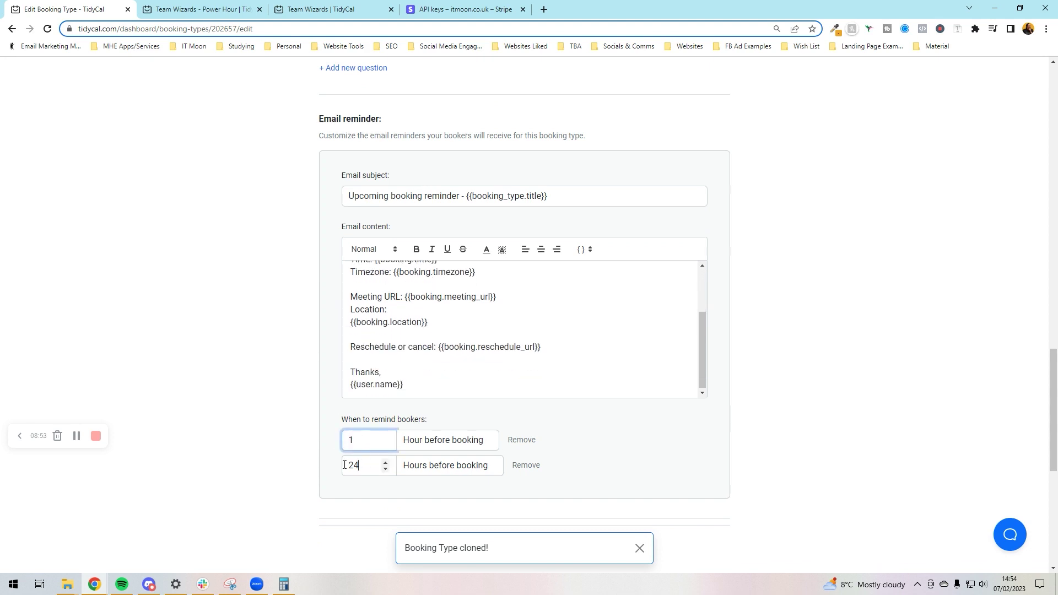
pyautogui.press('Tab')
pyautogui.write('36')
# Untick Charge for this booking and Display on Booking Types Directory, then save.
pyautogui.scroll(-1, 208, 435)
pyautogui.scroll(-6, 212, 427)
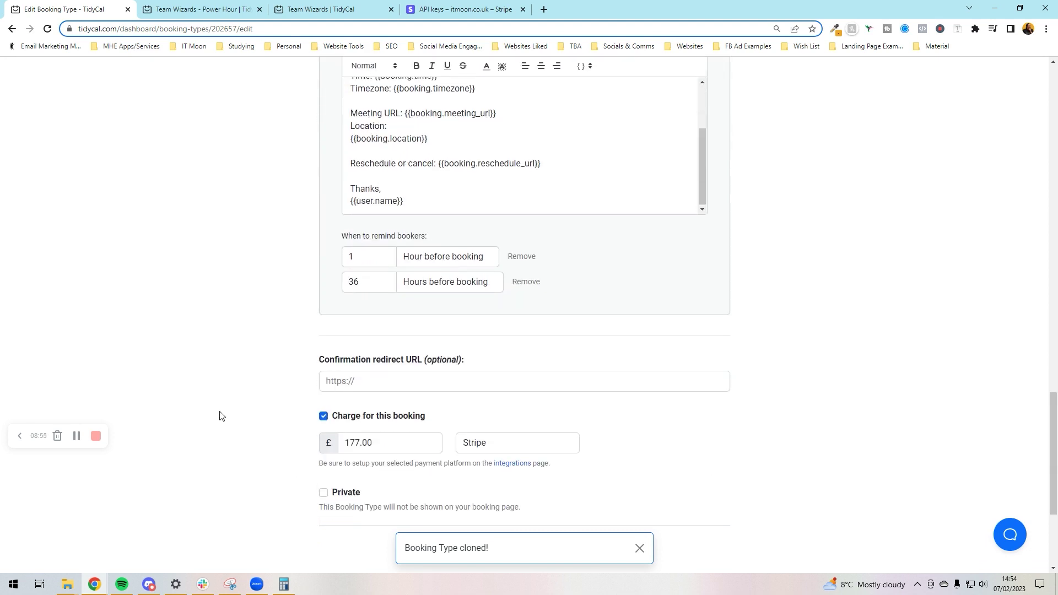
pyautogui.click(324, 236)
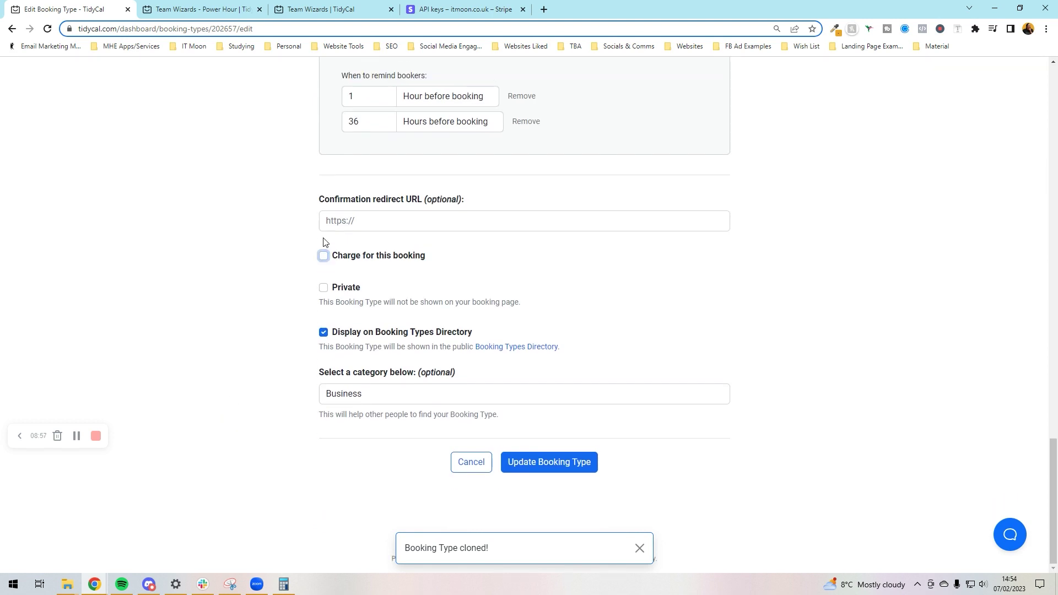
pyautogui.click(337, 335)
pyautogui.click(547, 463)
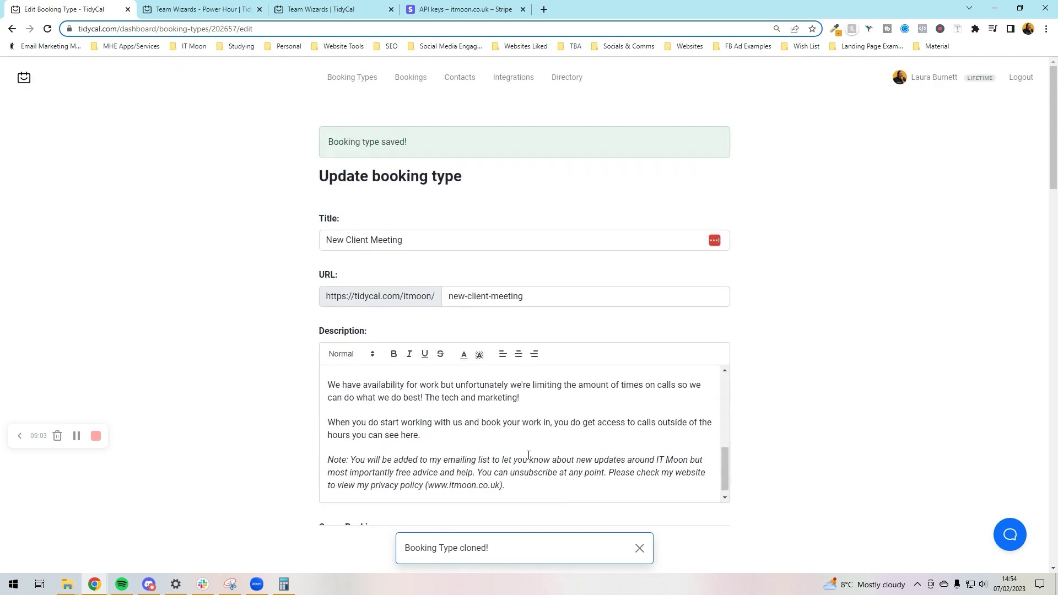
# Open the public bookings page from Booking Types and check the New Client Meeting and Power Hour cards.
pyautogui.click(346, 81)
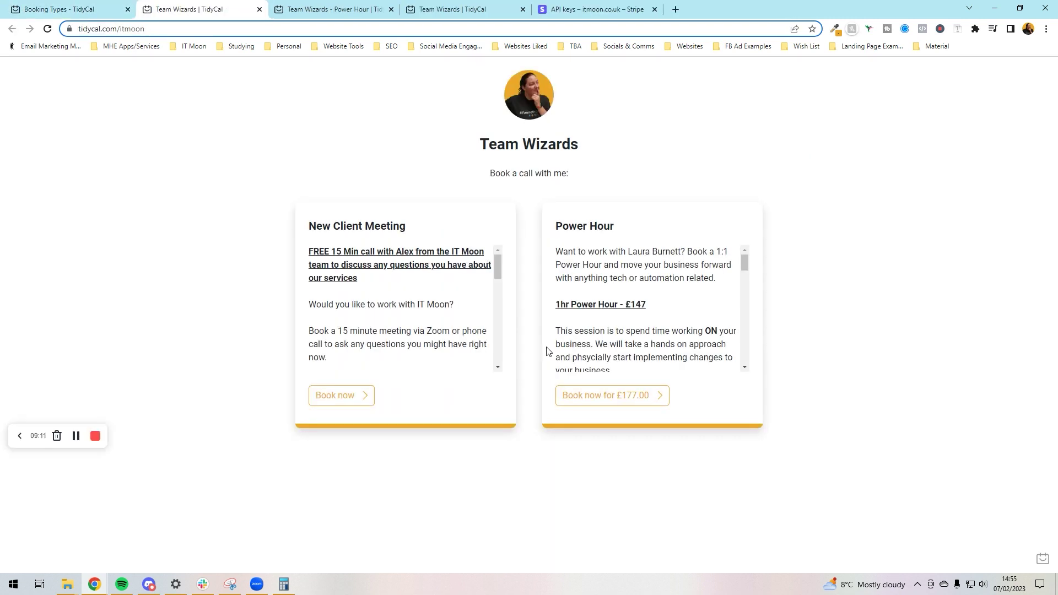
pyautogui.click(568, 386)
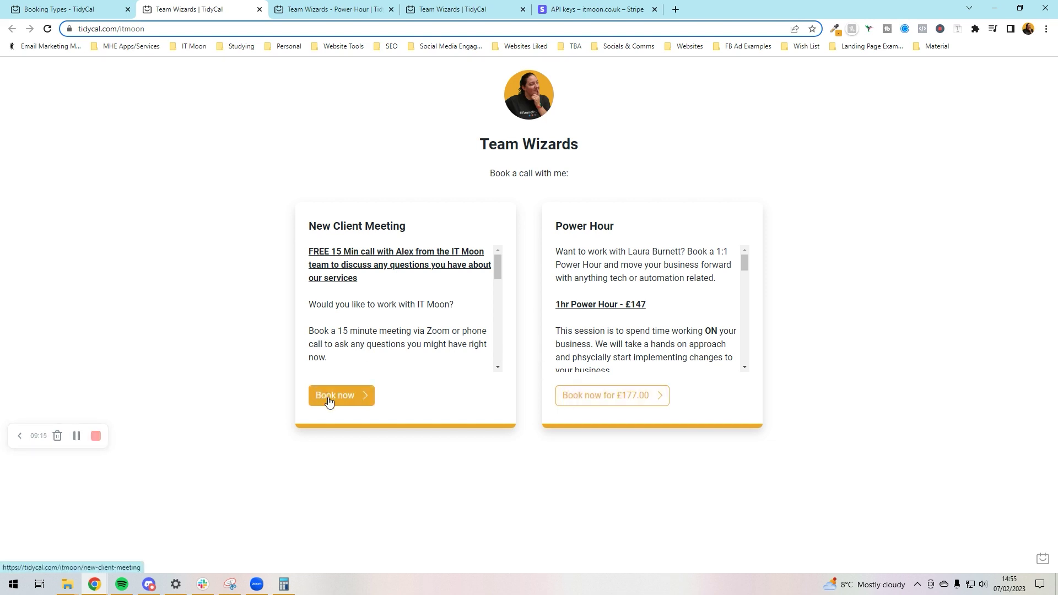
pyautogui.scroll(-10, 384, 322)
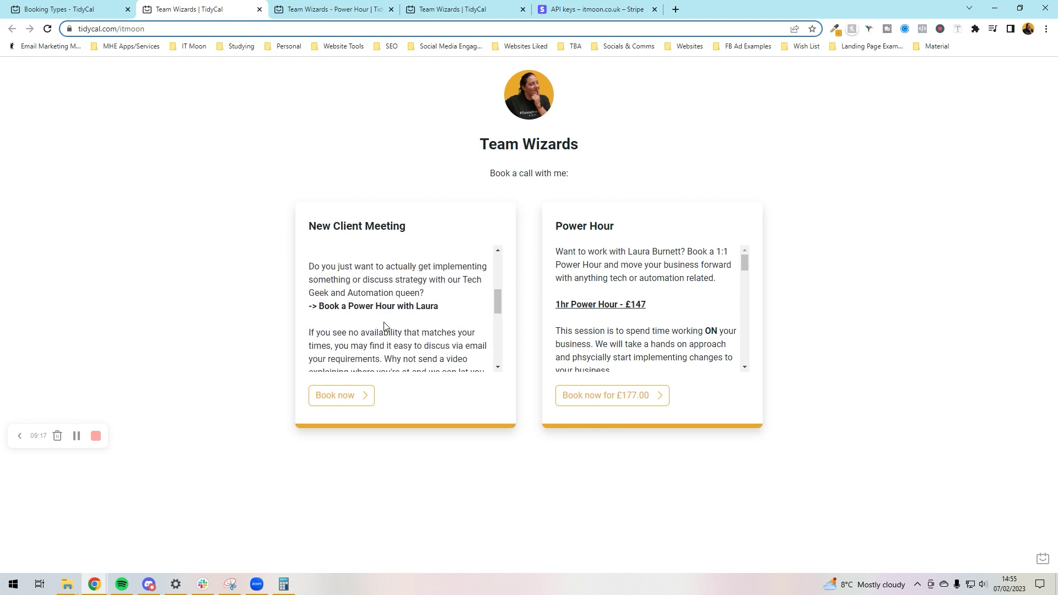
pyautogui.scroll(10, 384, 322)
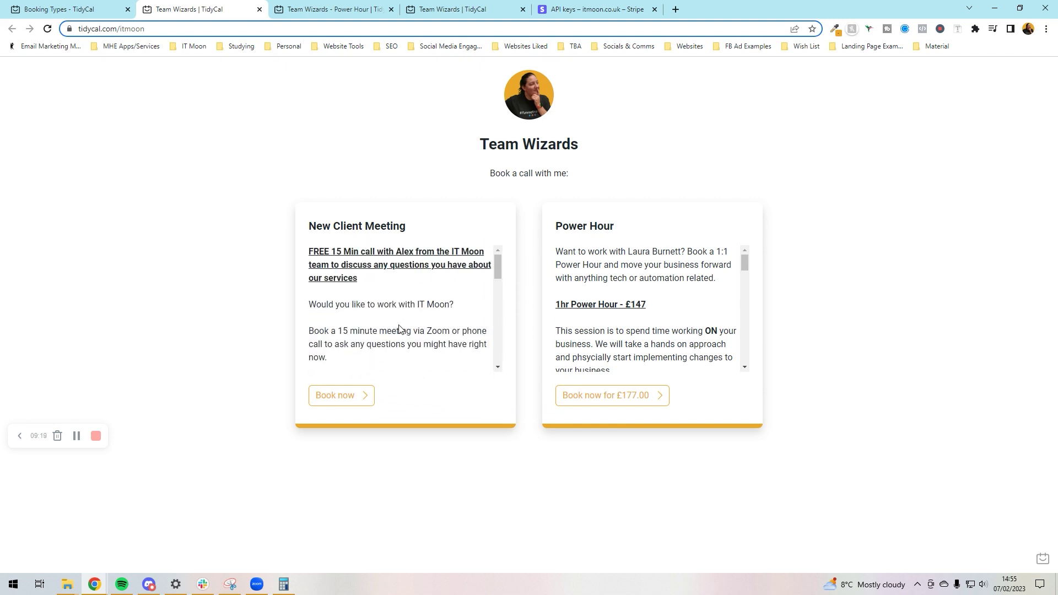
pyautogui.scroll(-4, 634, 278)
pyautogui.scroll(-5, 634, 279)
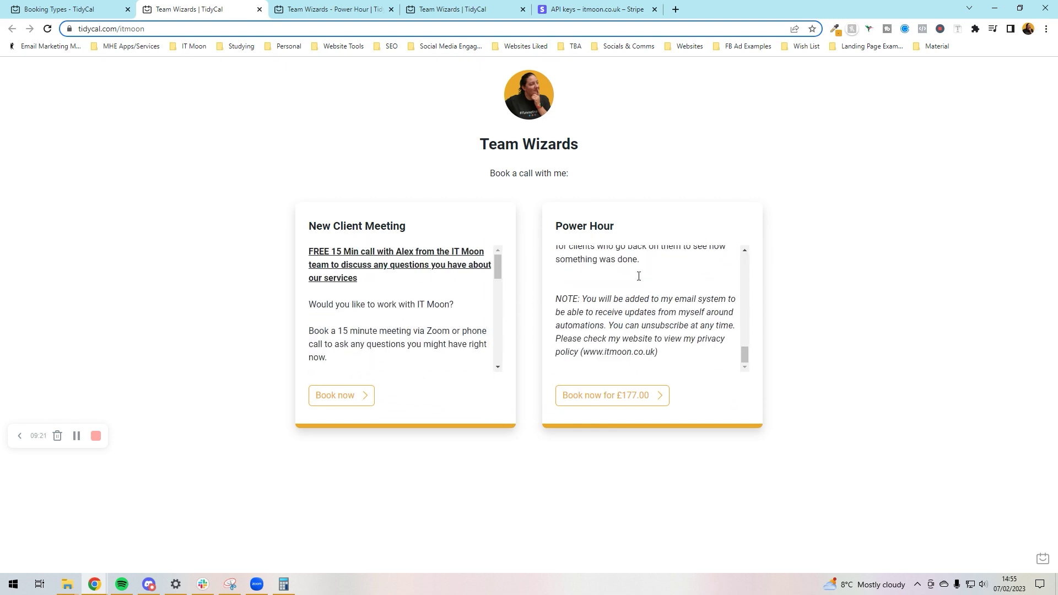
pyautogui.scroll(7, 642, 275)
pyautogui.scroll(3, 644, 275)
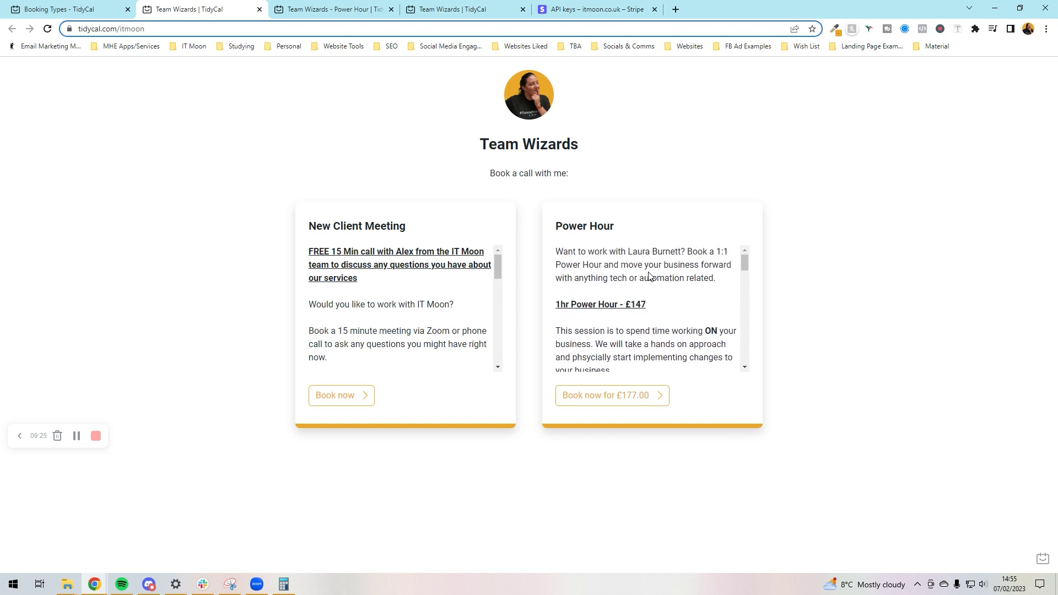
# Switch back to the Booking Types dashboard browser tab.
pyautogui.click(71, 9)
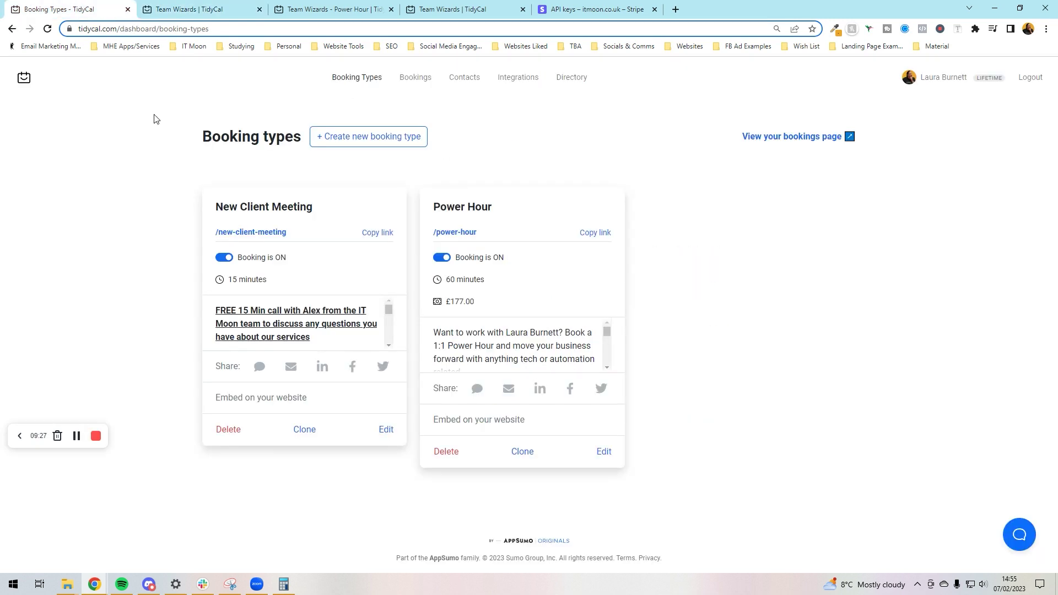